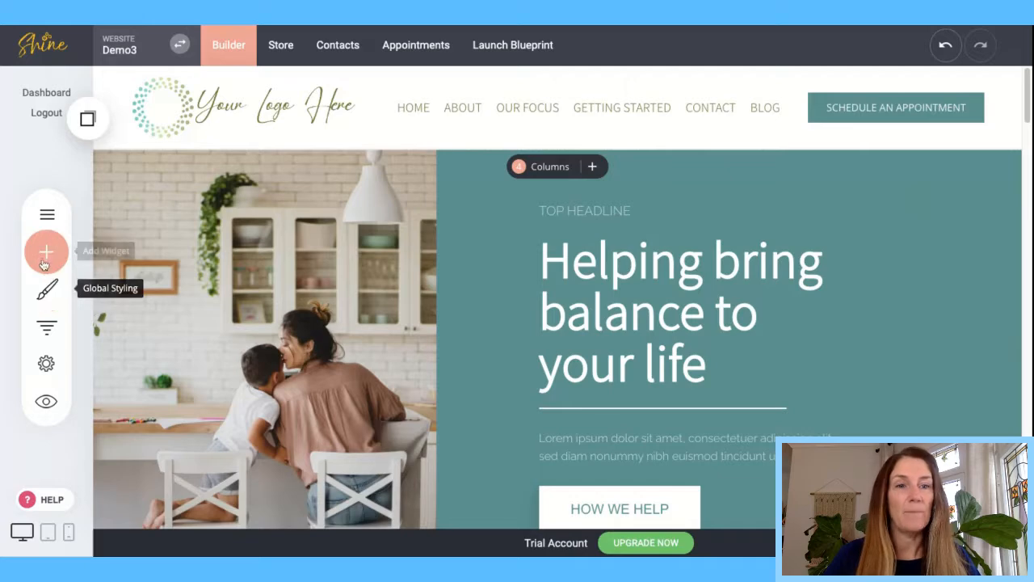
- Open the color palette in the site's global styling settings
click(46, 255)
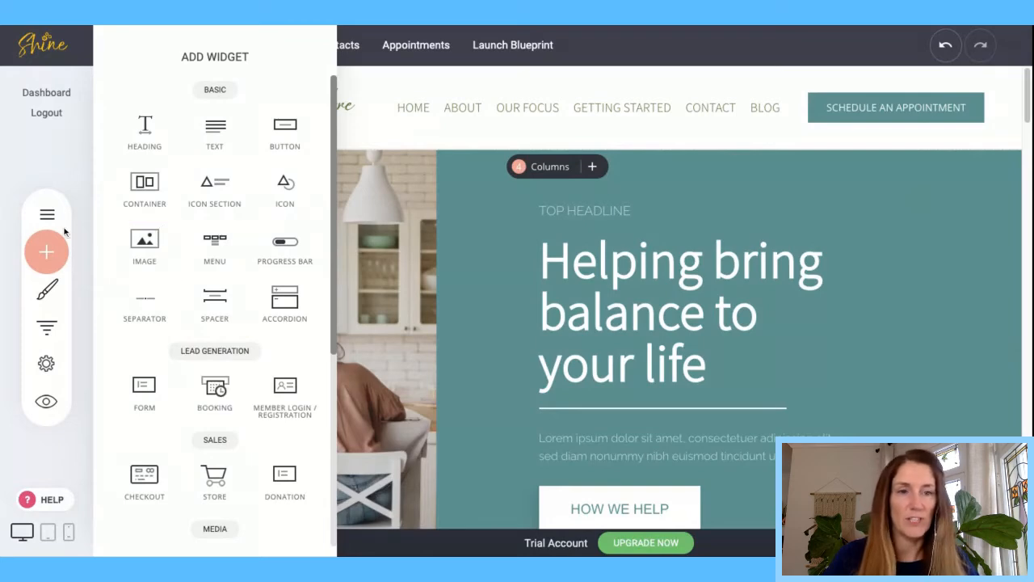
click(46, 291)
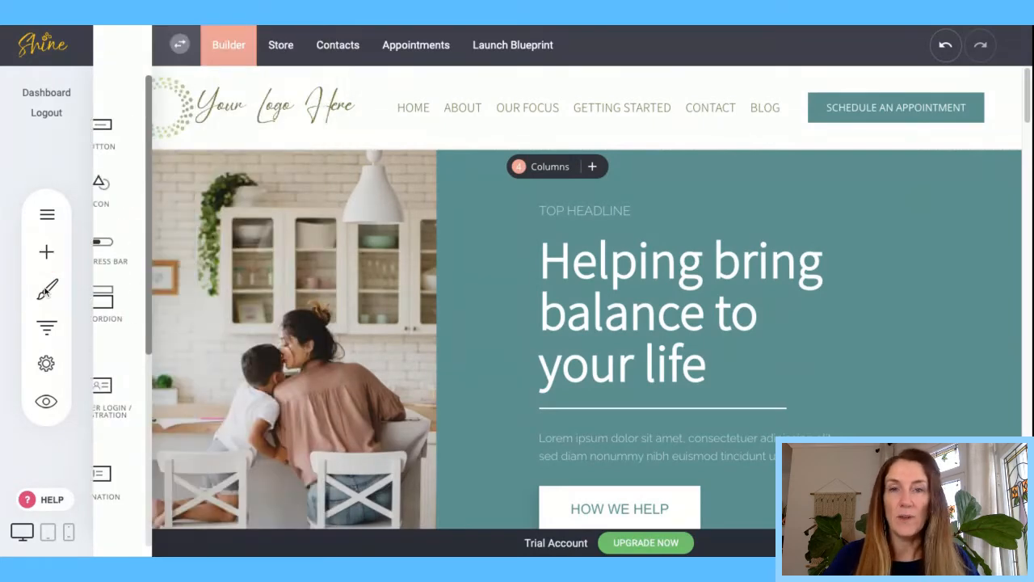
click(45, 298)
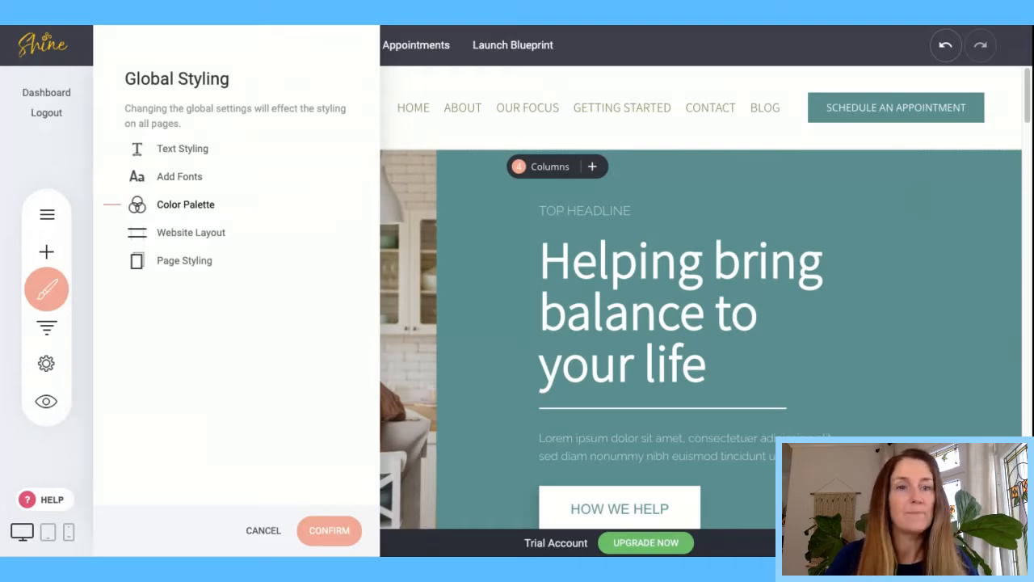
click(191, 205)
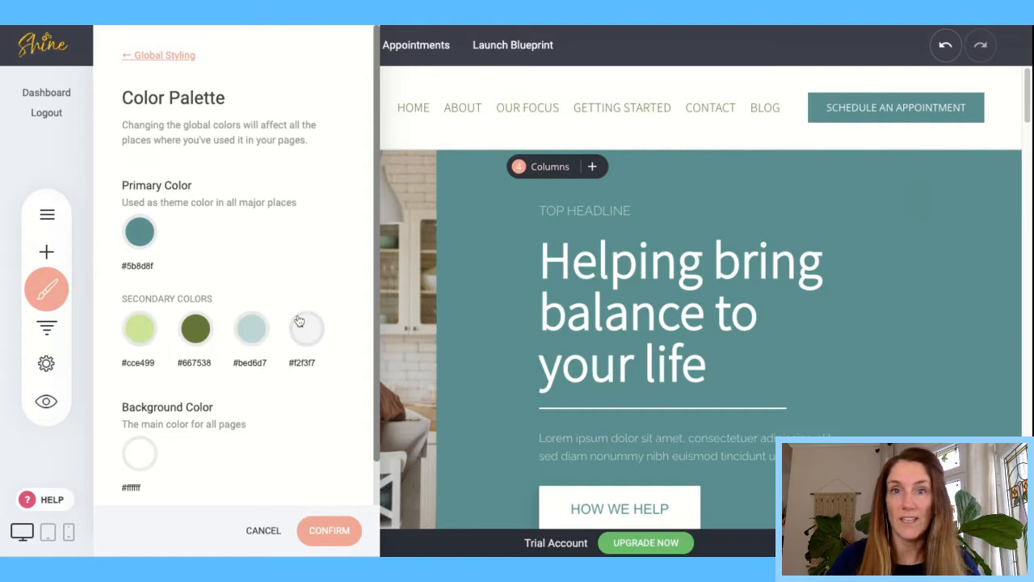
- Set the primary color of the global palette to #FFAA97
click(139, 233)
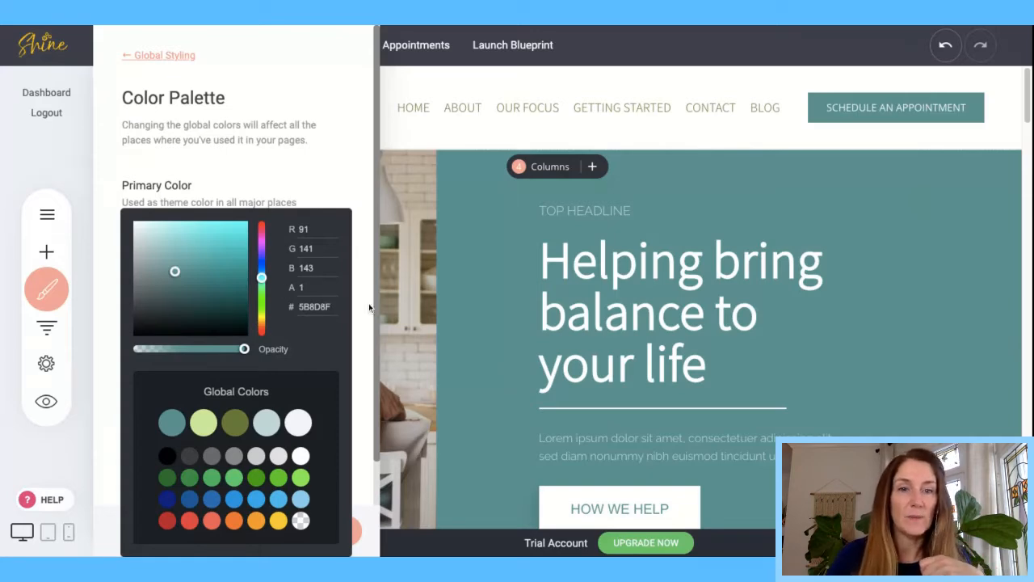
double_click(335, 306)
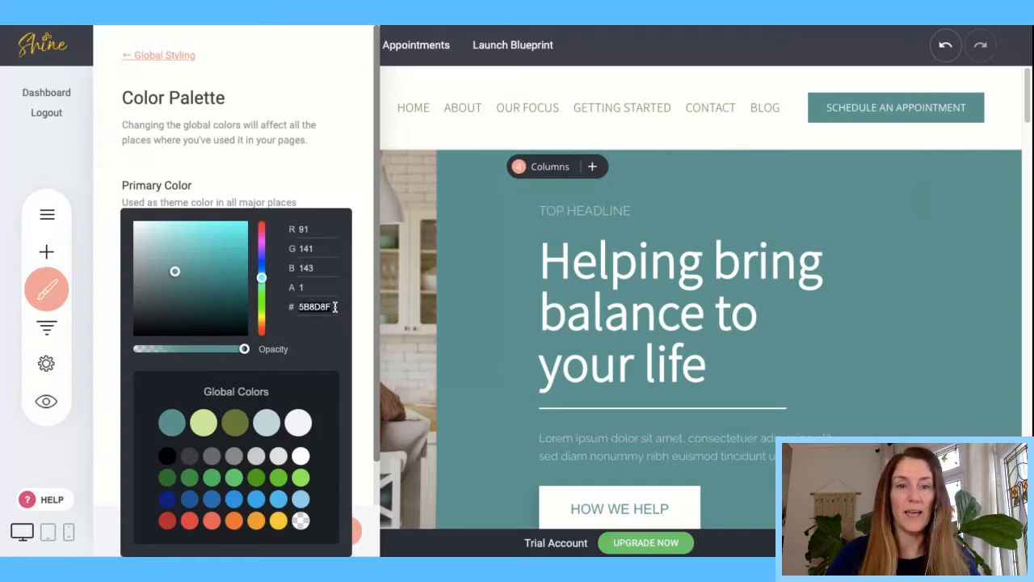
text(ffaa9)
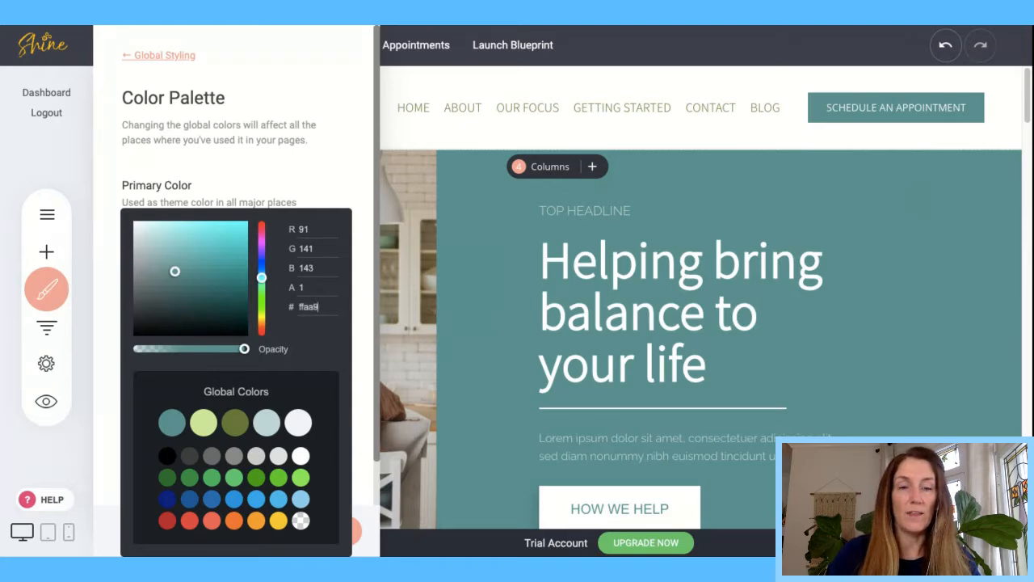
text(7)
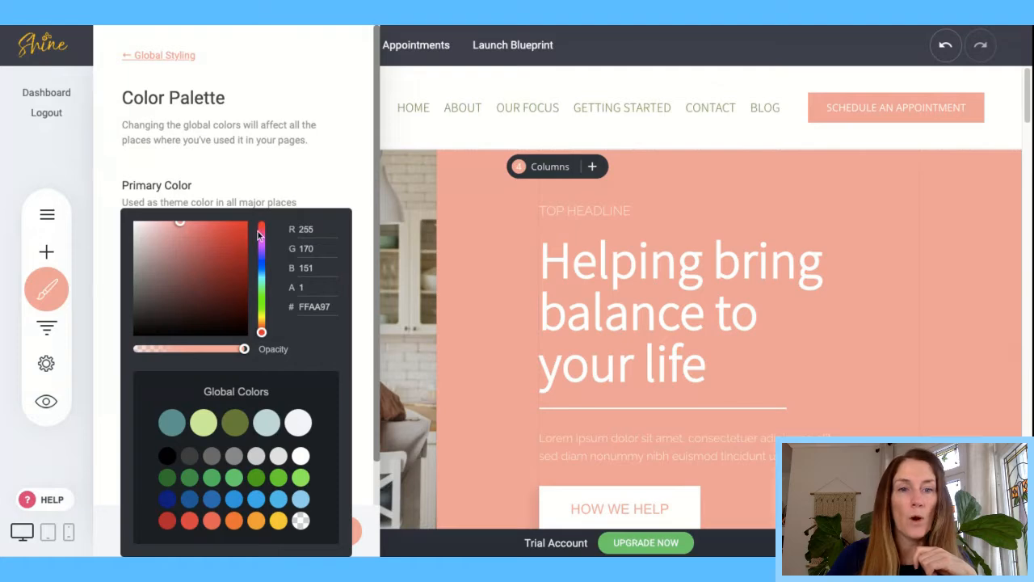
- Adjust the hue, shade and opacity of the primary color to dark green #2B6D42 with an alpha of 0.9950
drag(261, 228, 186, 280)
click(227, 246)
click(262, 249)
drag(228, 251, 206, 246)
mouse_move(243, 346)
mouse_down()
mouse_move(215, 349)
mouse_move(243, 348)
mouse_up()
drag(212, 256, 264, 295)
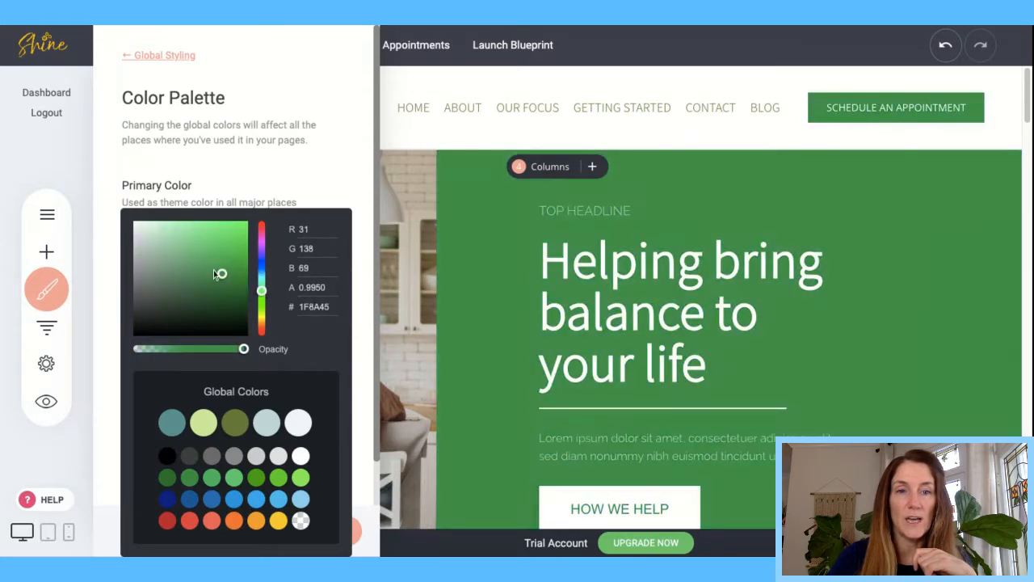
mouse_move(213, 270)
mouse_down()
mouse_move(188, 261)
mouse_move(176, 285)
mouse_move(203, 282)
mouse_move(209, 256)
mouse_up()
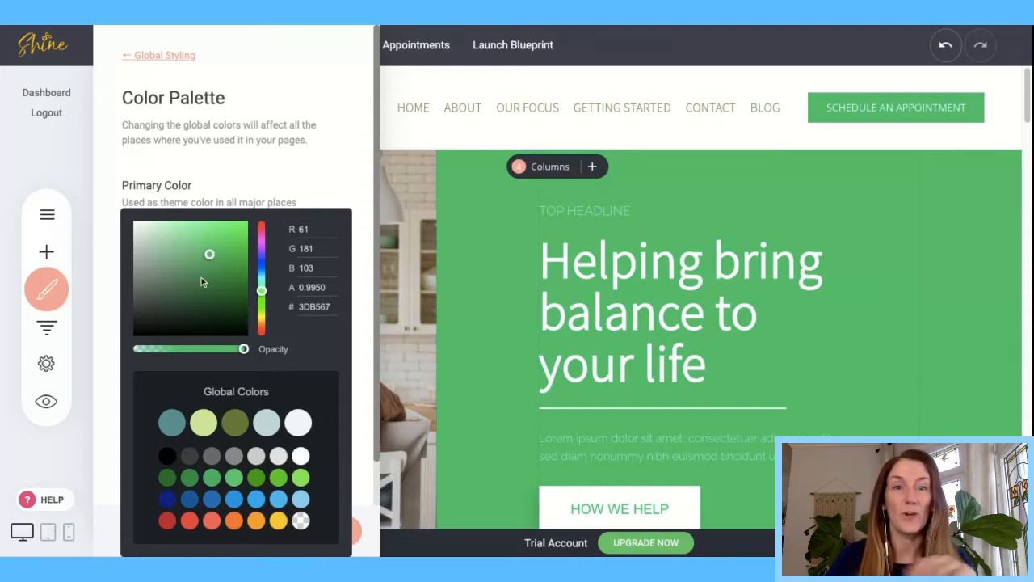
drag(215, 252, 201, 288)
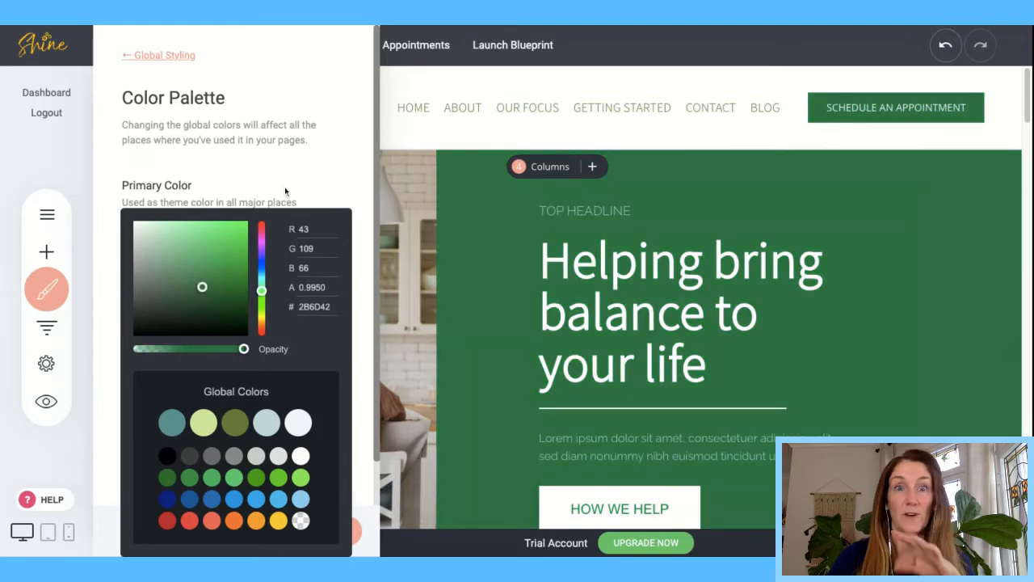
click(293, 186)
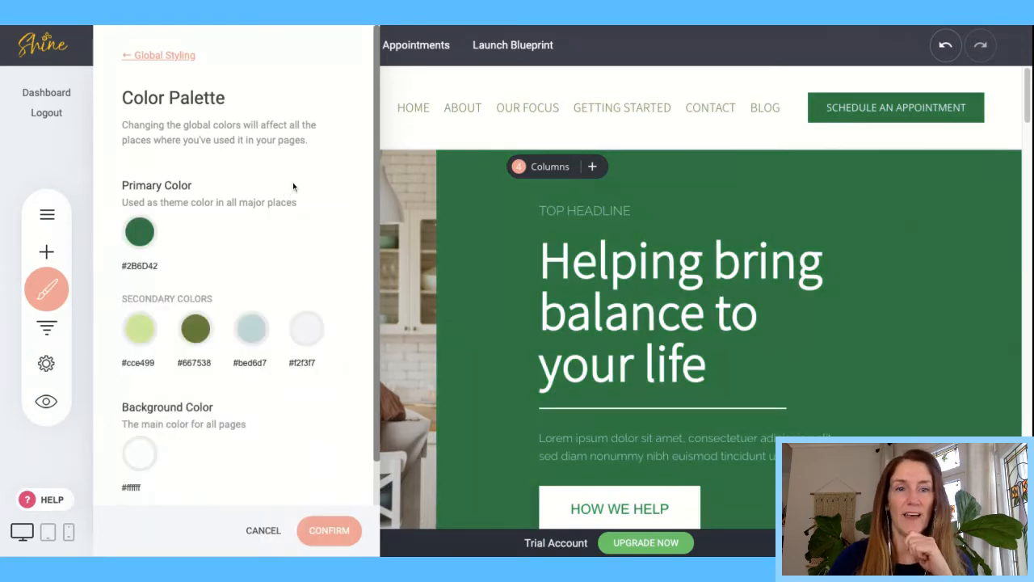
- Set the first secondary color to coral #EB6B56 and the second to dark navy #1A203B
click(137, 340)
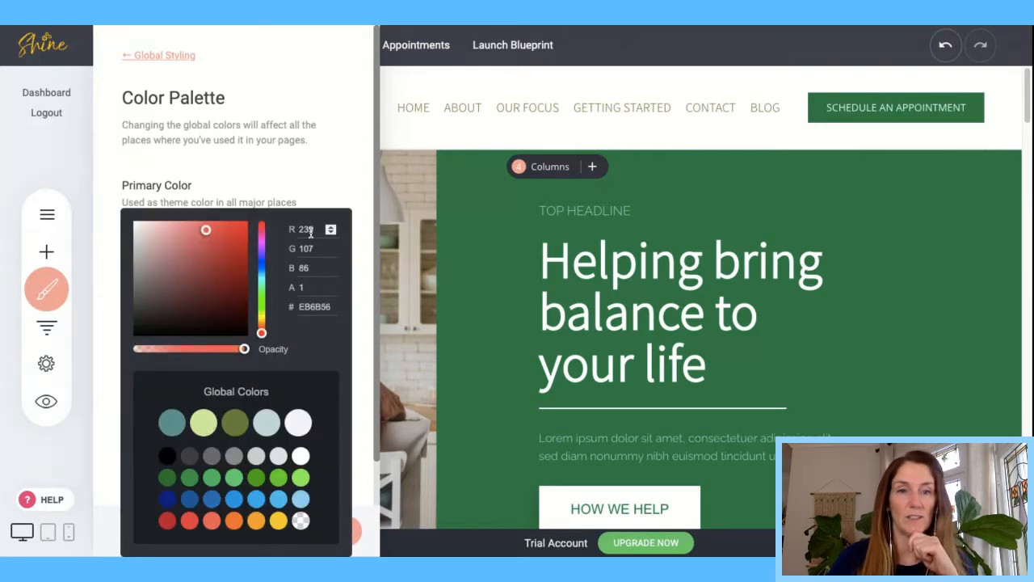
click(328, 188)
click(197, 331)
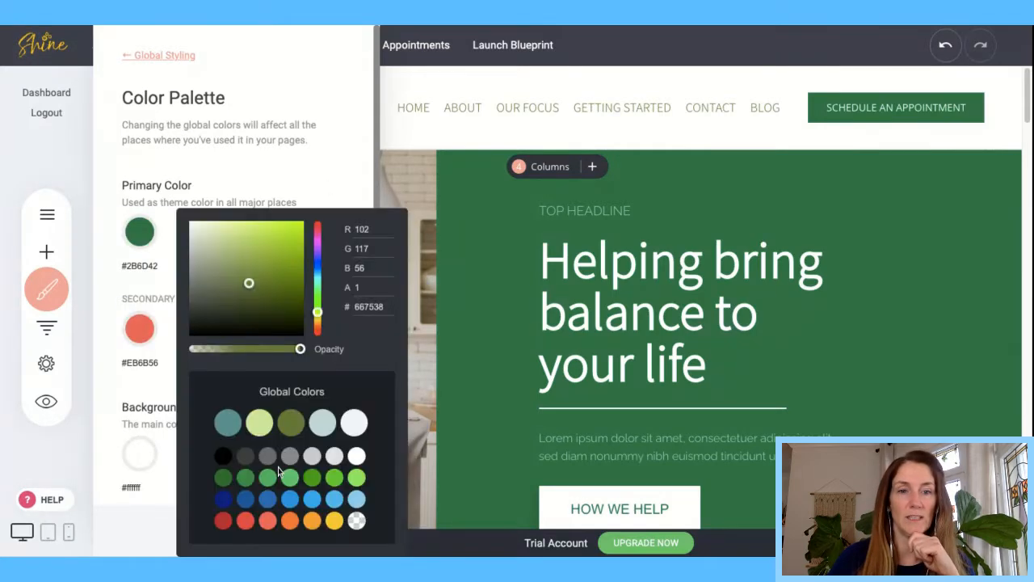
click(223, 497)
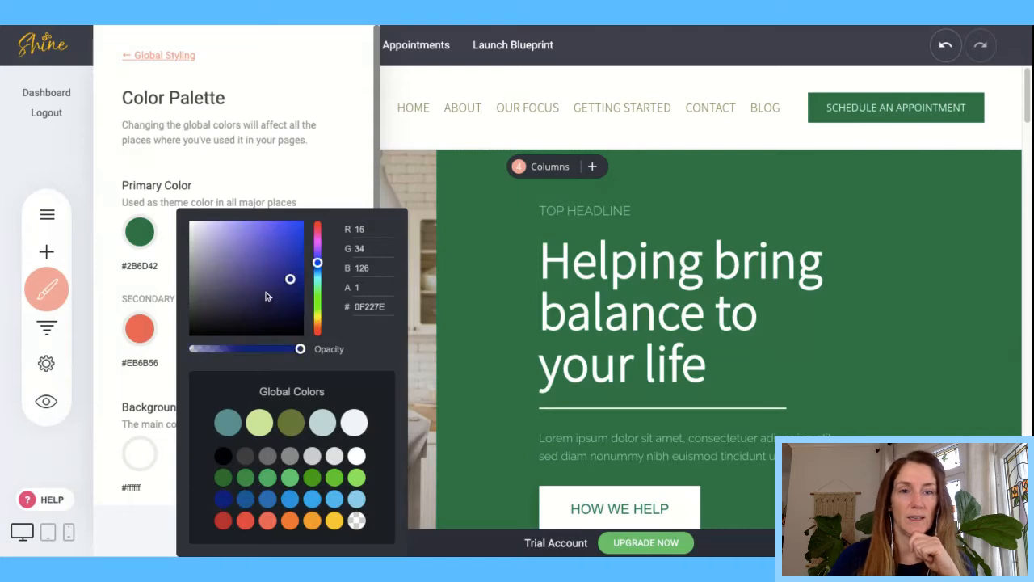
mouse_move(267, 297)
mouse_down()
mouse_move(249, 271)
mouse_move(253, 310)
mouse_up()
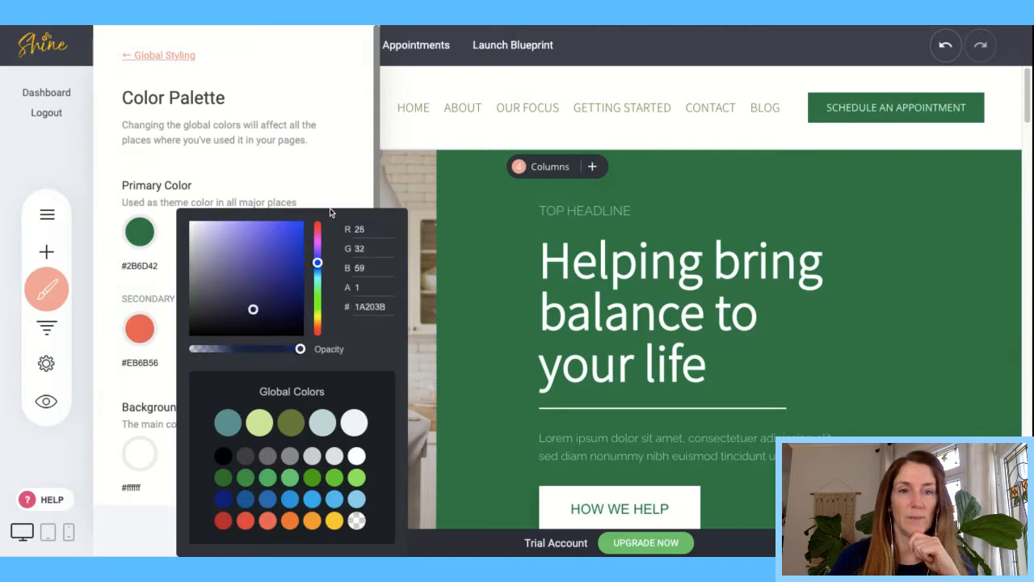
click(350, 120)
- Change the third secondary color to purple #6D3476
click(256, 335)
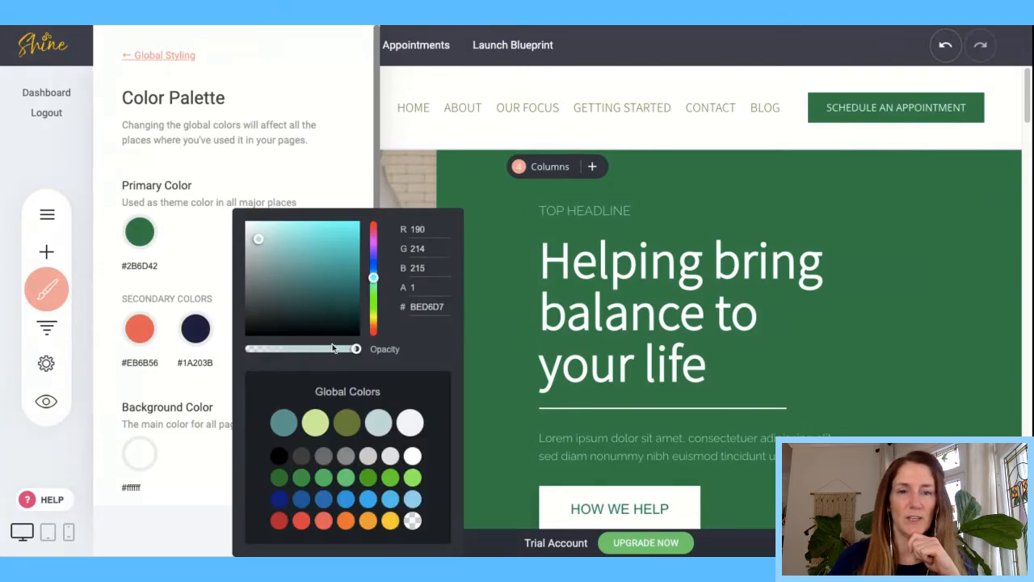
drag(375, 277, 374, 242)
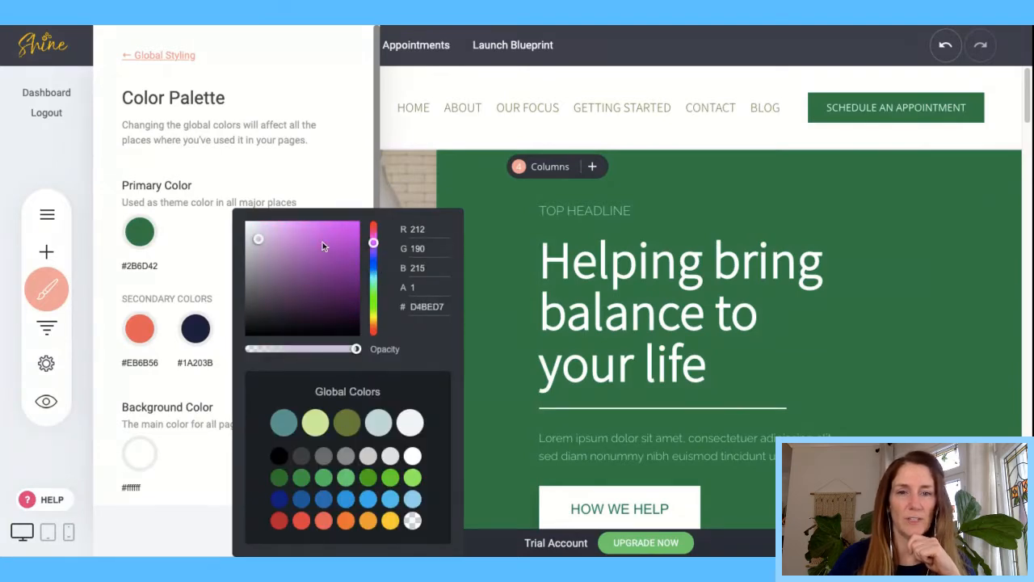
drag(259, 240, 307, 282)
click(331, 172)
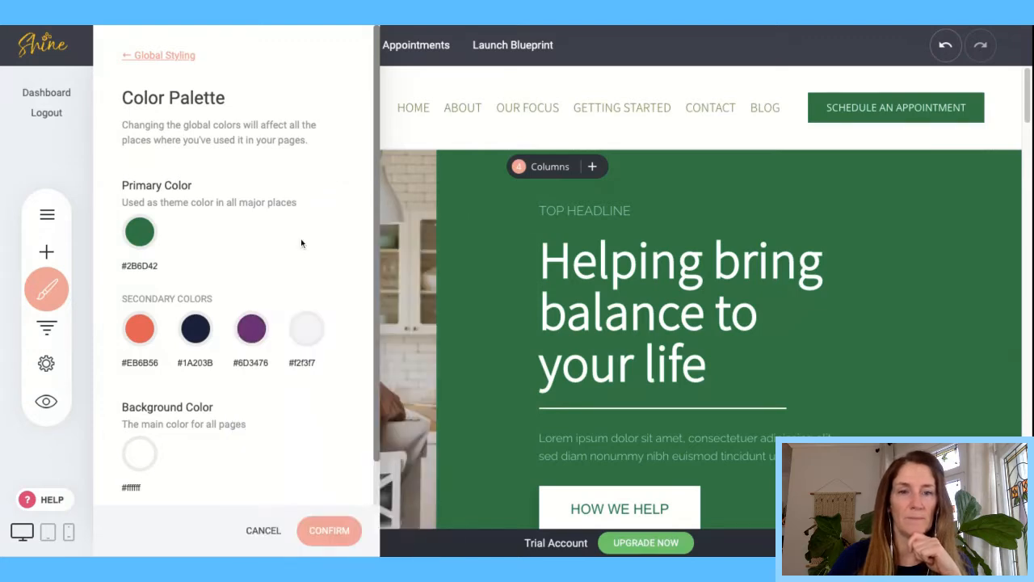
- Set the fourth secondary color to the global light green #CCE499 and confirm the color palette
click(307, 328)
click(373, 426)
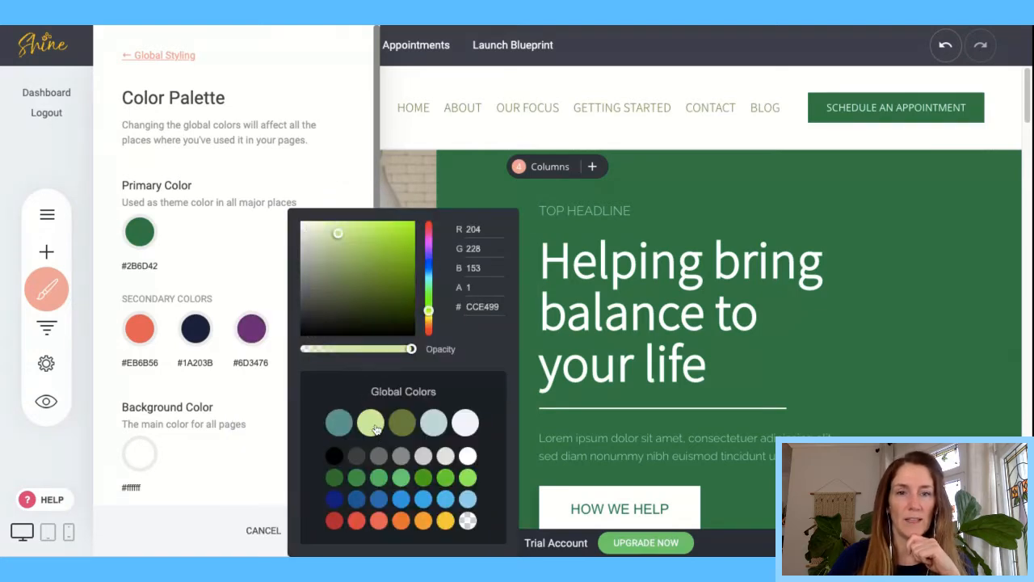
click(327, 189)
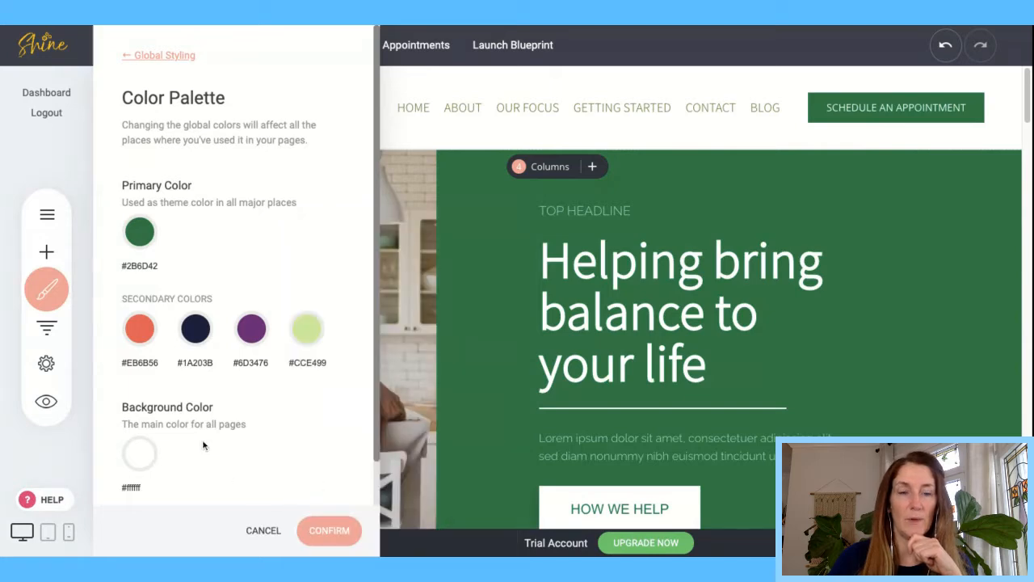
scroll(203, 445, down, 2)
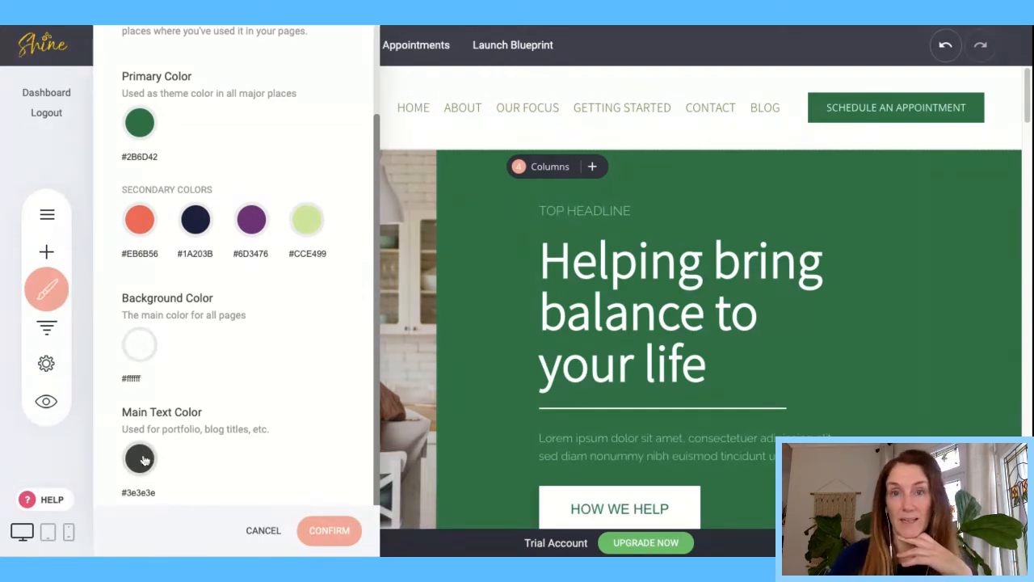
scroll(202, 413, down, 1)
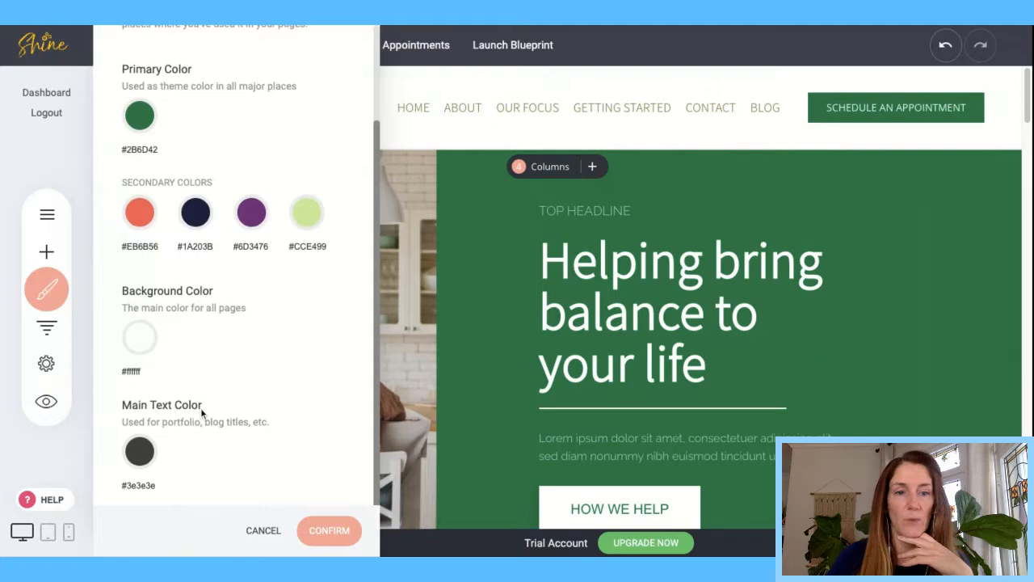
click(330, 530)
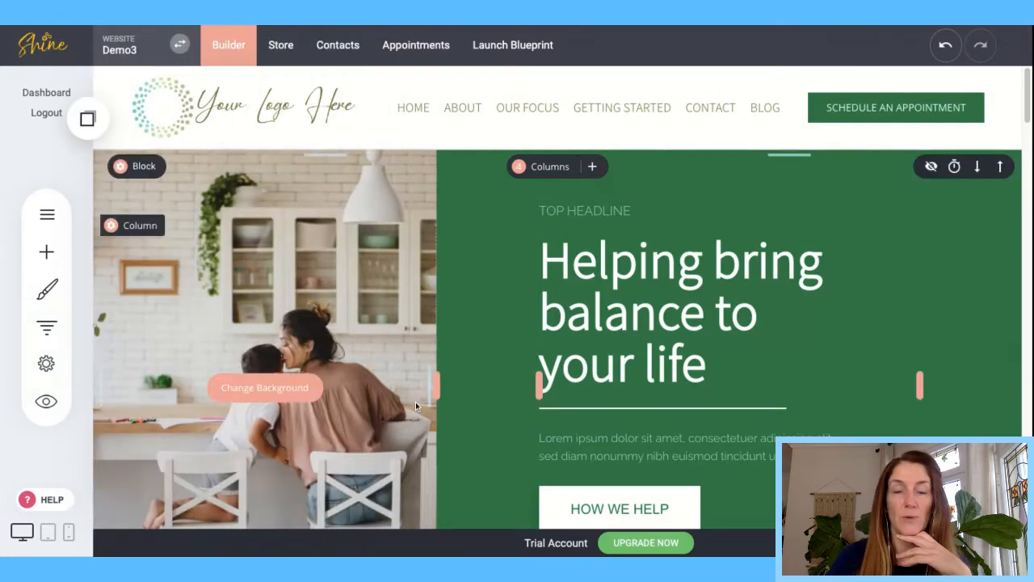
- Examine how the new palette colors are applied to the page's sections, buttons and the column backgrounds beneath the three Read More cards
scroll(416, 402, down, 5)
scroll(415, 402, down, 4)
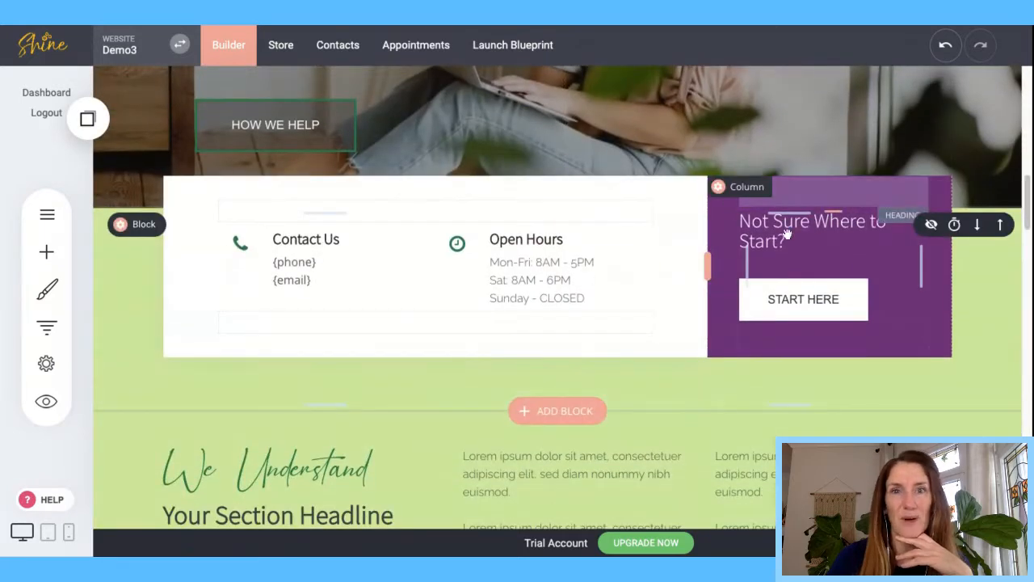
scroll(520, 389, down, 1)
scroll(520, 389, down, 1)
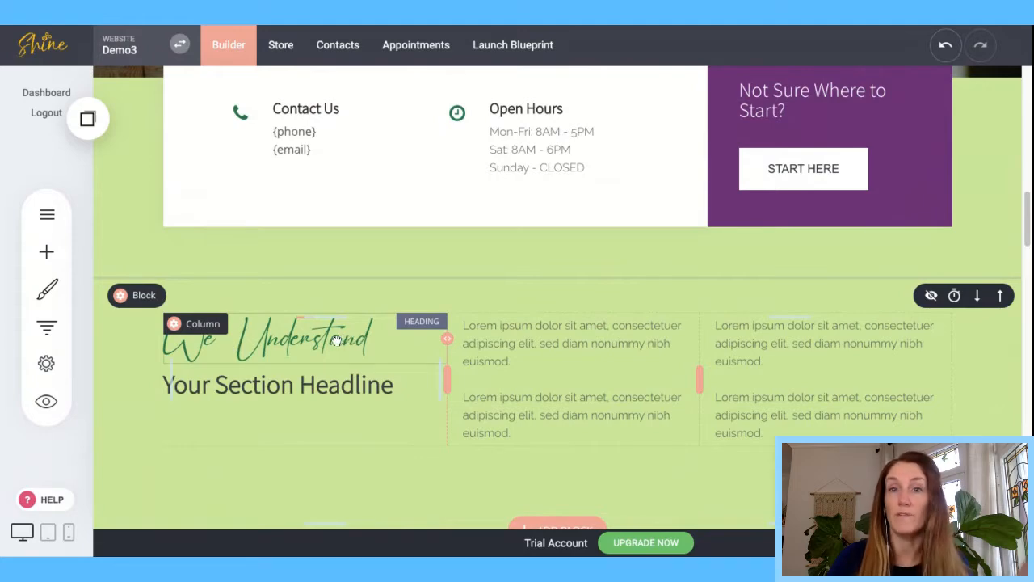
scroll(336, 340, down, 5)
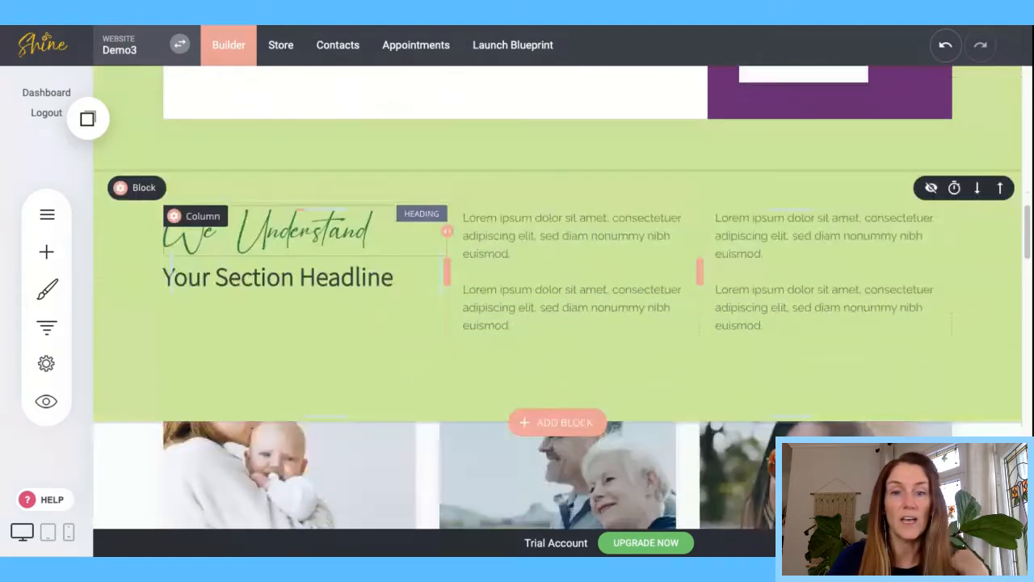
scroll(304, 218, down, 3)
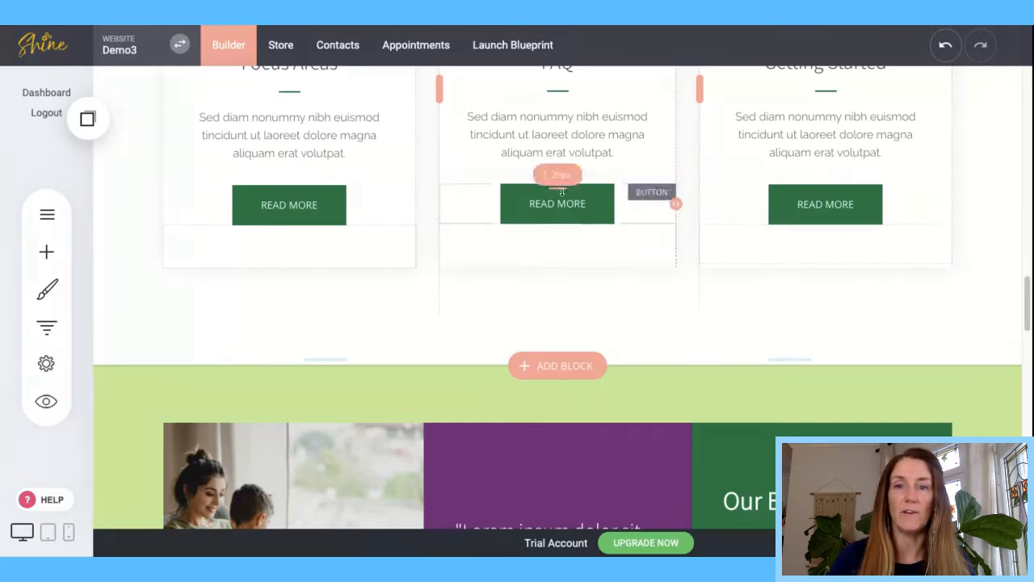
click(528, 202)
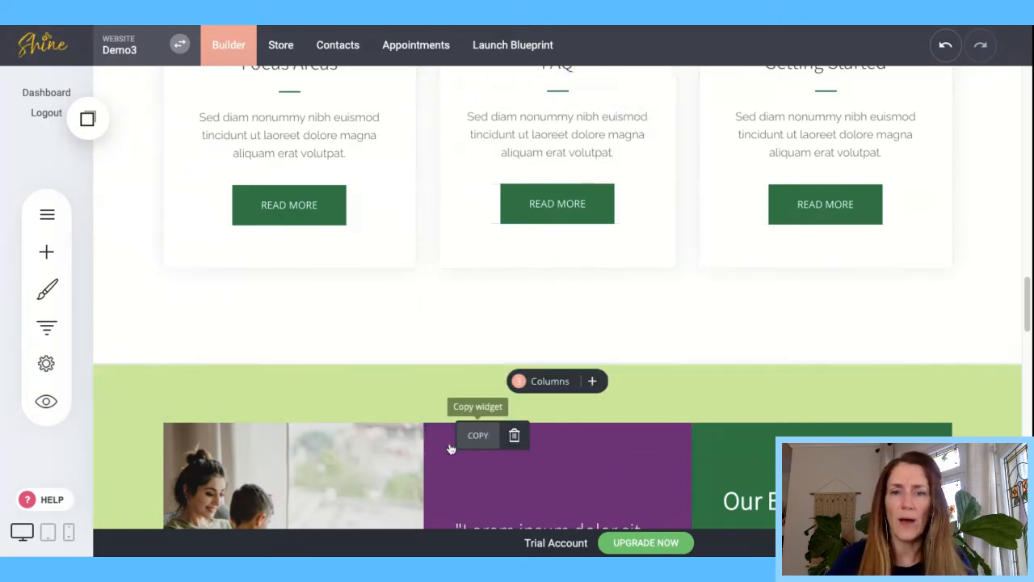
click(723, 441)
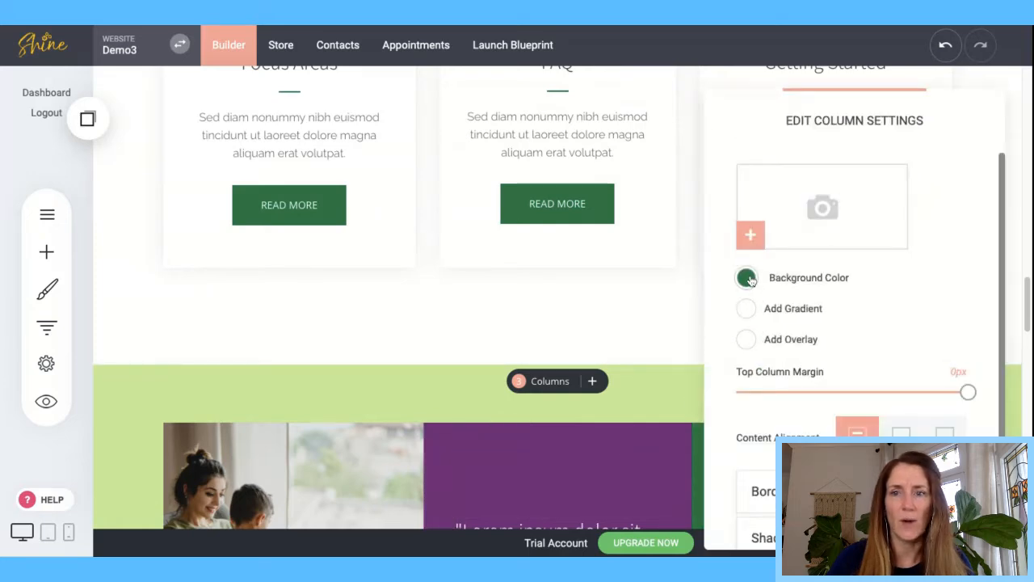
- Set the background color of the middle quote column to red #D64254
click(455, 436)
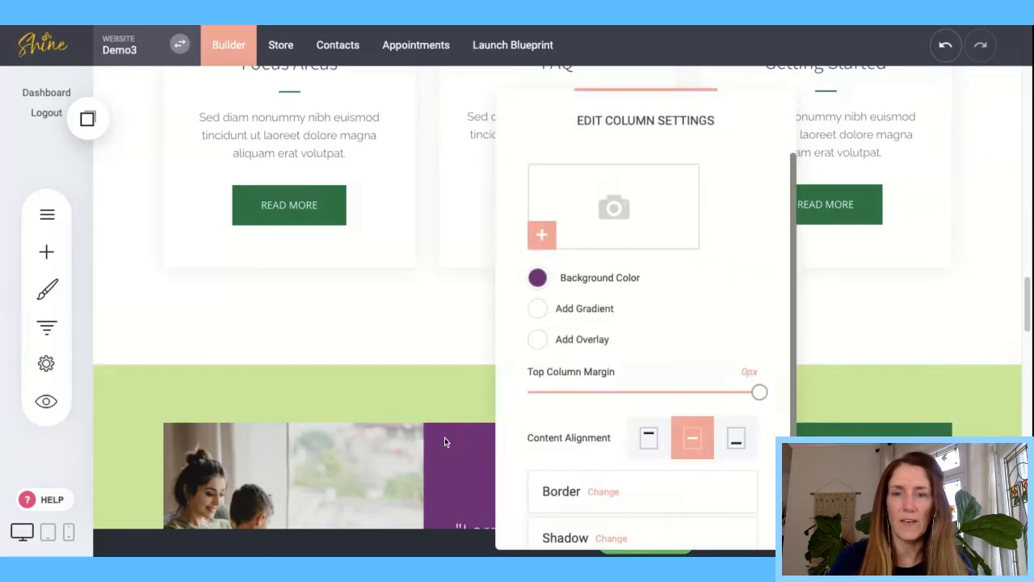
click(538, 278)
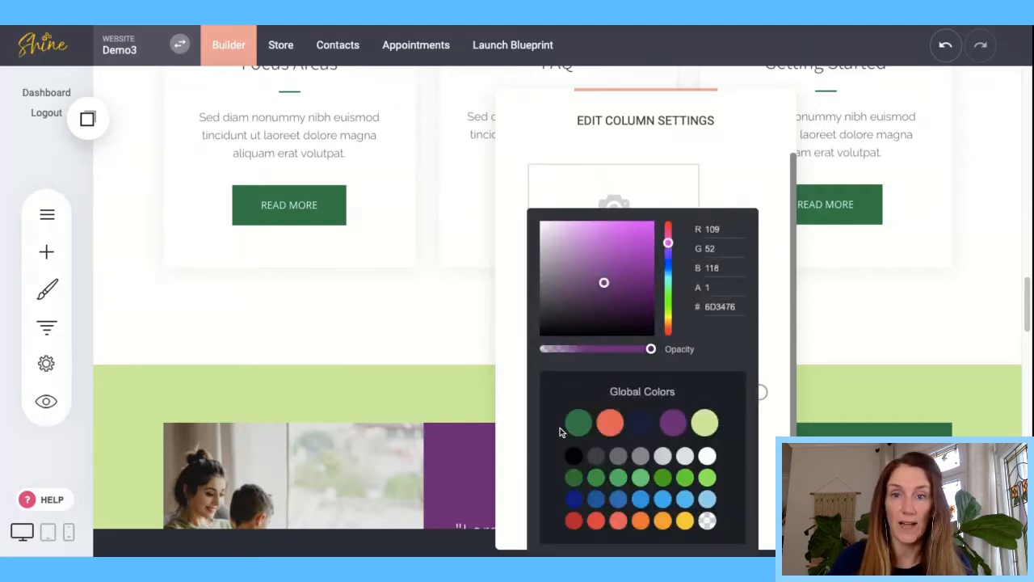
click(668, 240)
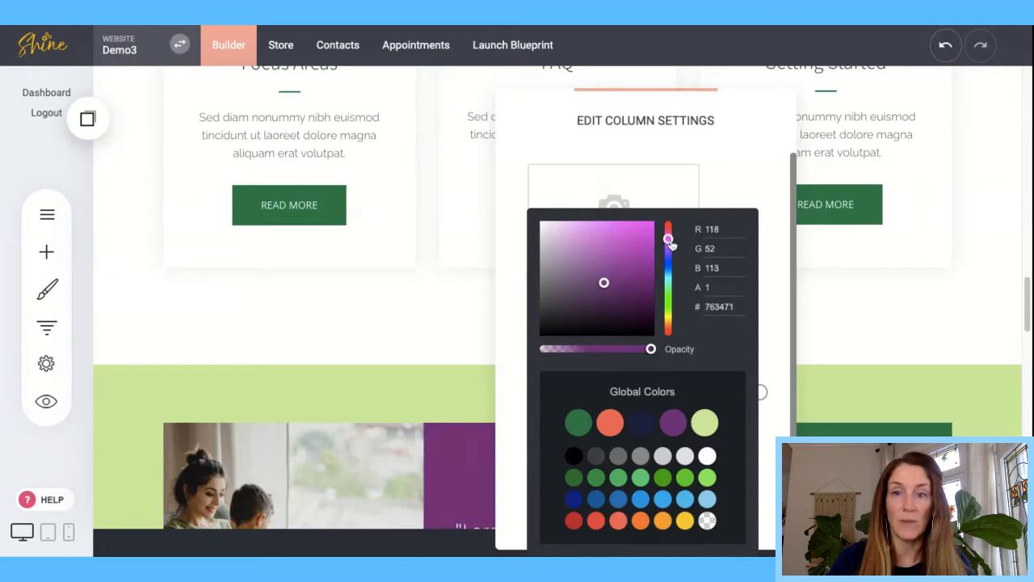
drag(670, 243, 669, 224)
drag(596, 283, 619, 239)
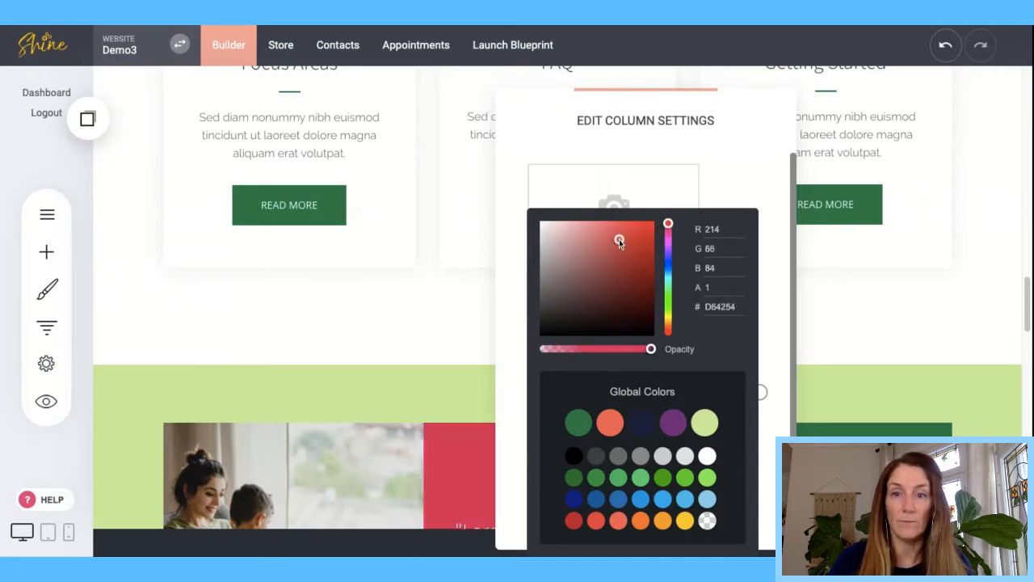
click(461, 314)
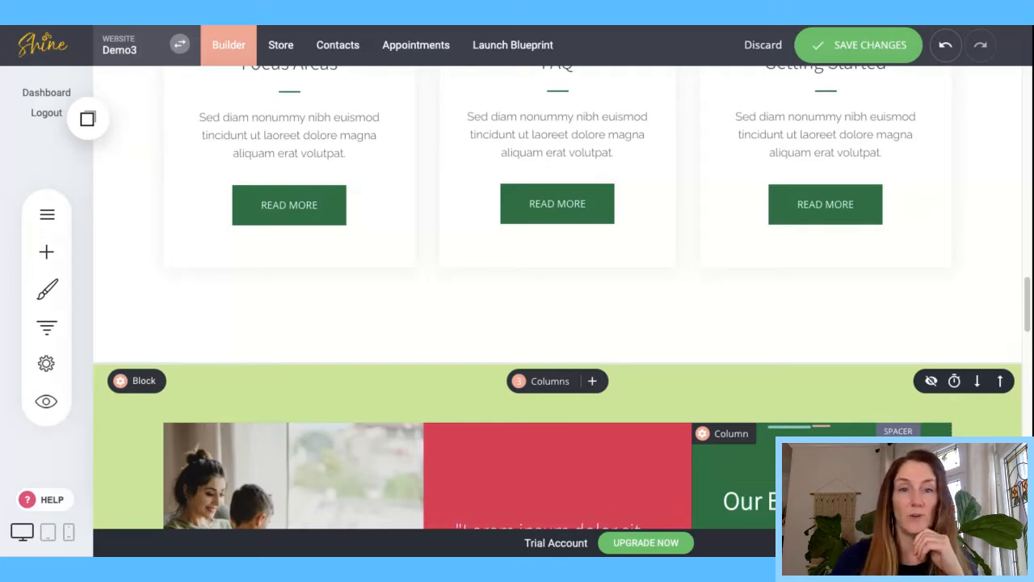
- Set the button color of the Read More button in the Focus Areas card to the global purple #6D3476
click(257, 200)
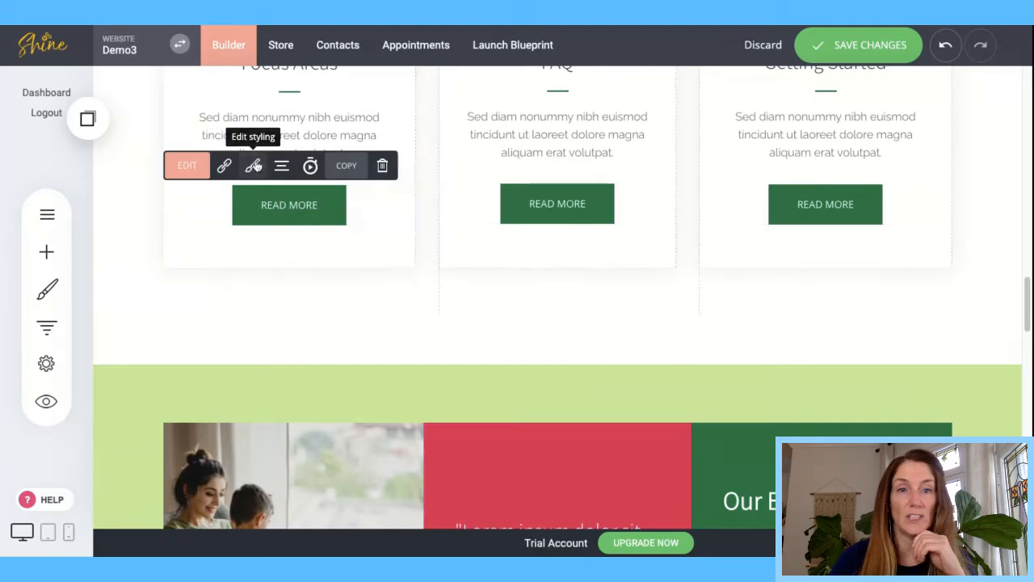
click(254, 165)
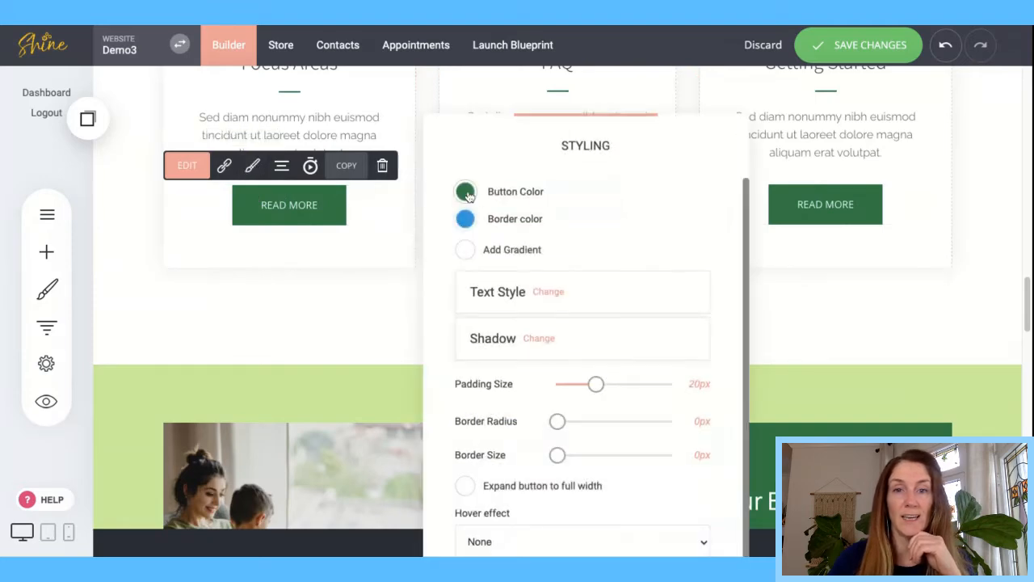
click(466, 192)
click(604, 419)
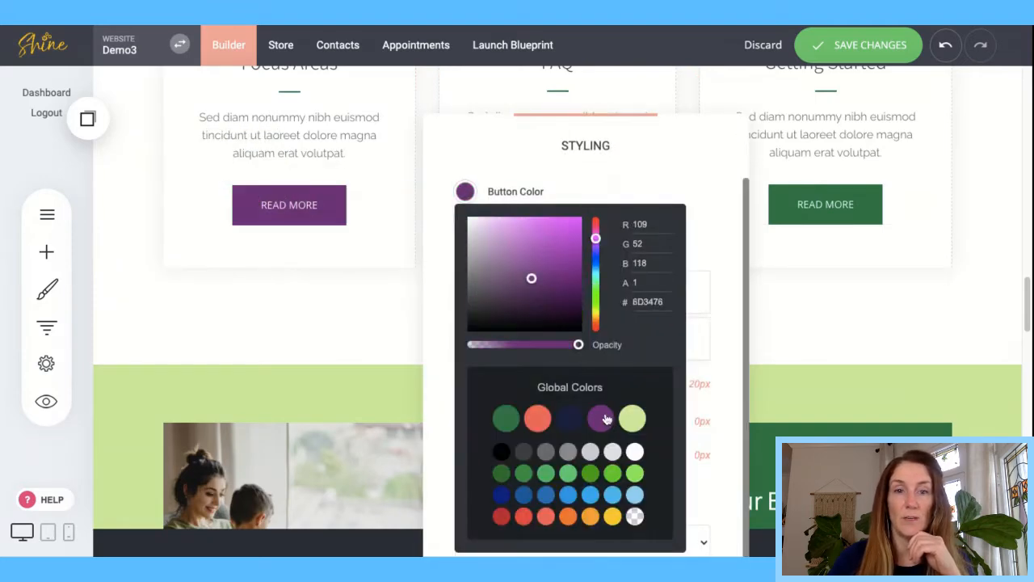
click(621, 172)
- Give the Focus Areas button a 17px border in the global light green and save the changes
click(466, 219)
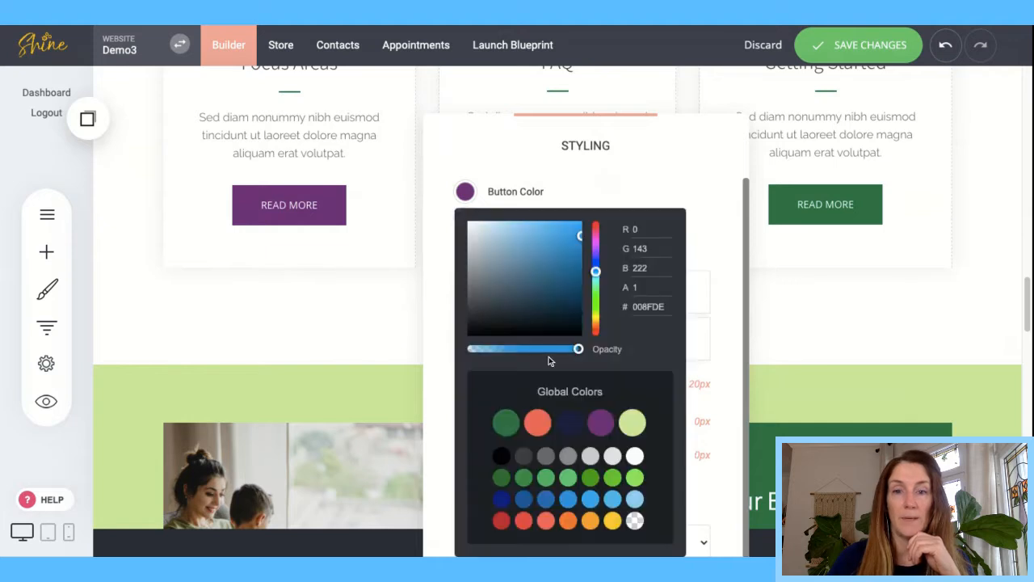
click(631, 422)
click(644, 192)
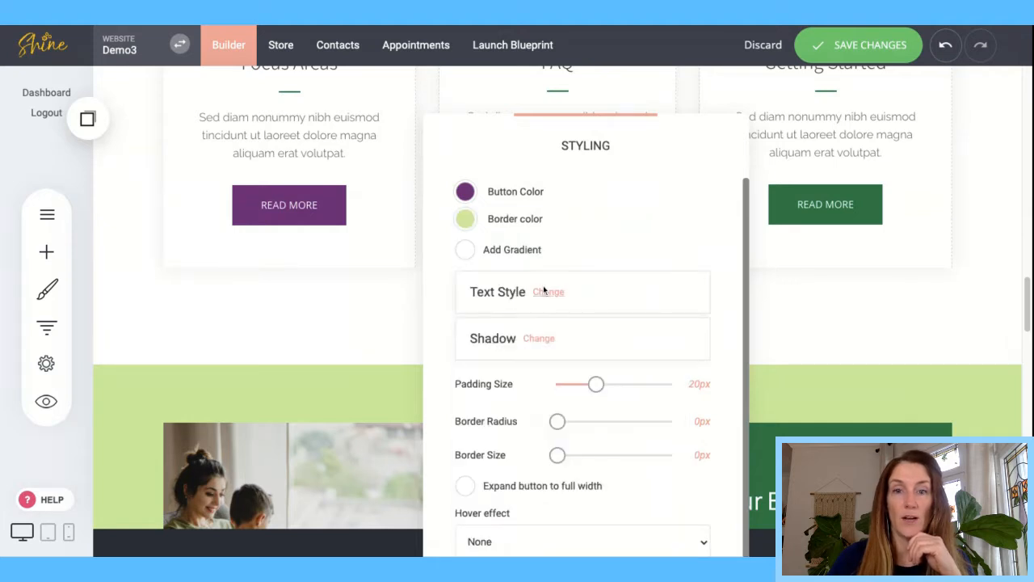
scroll(516, 533, down, 1)
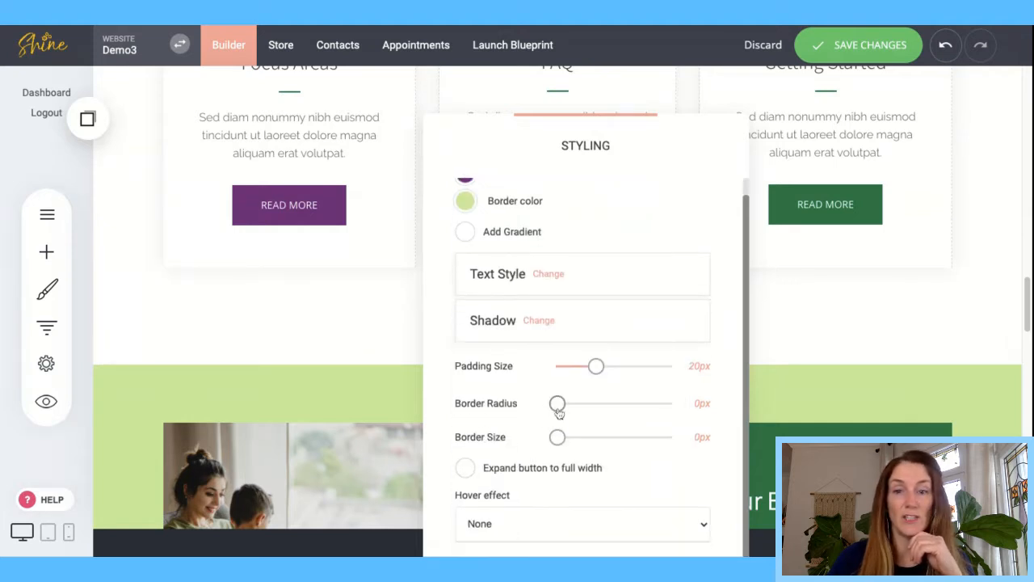
drag(556, 438, 590, 437)
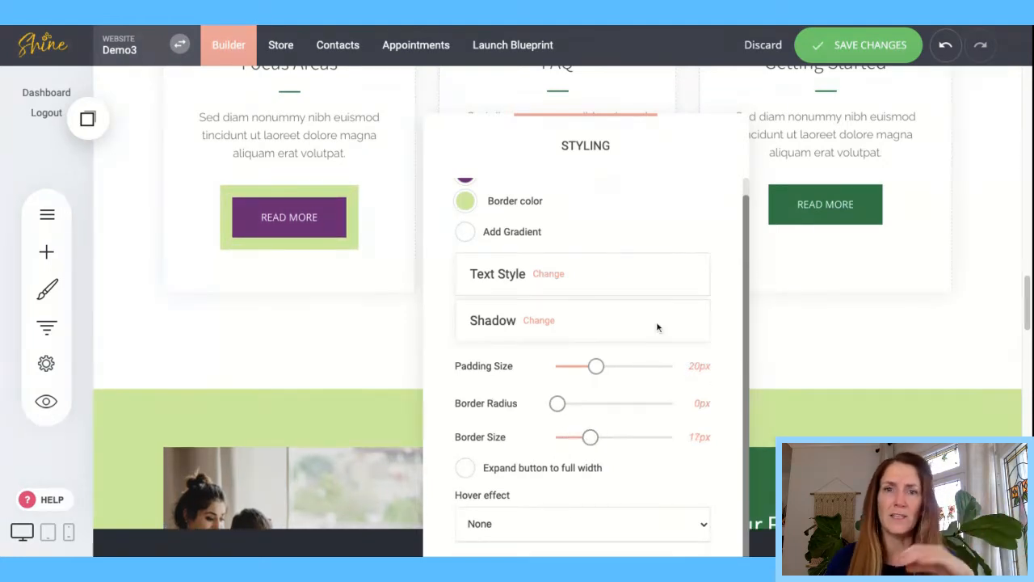
click(778, 325)
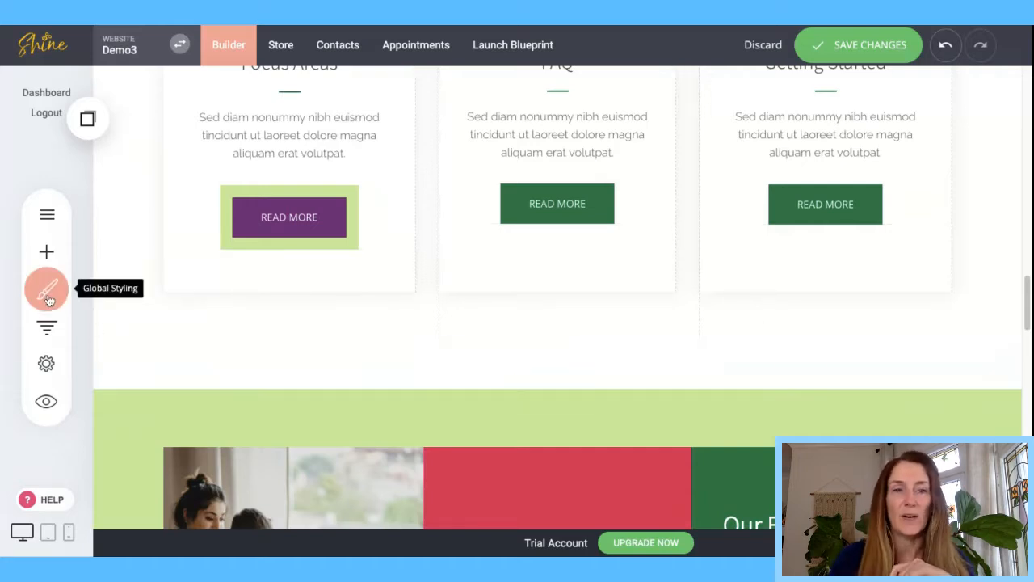
click(876, 54)
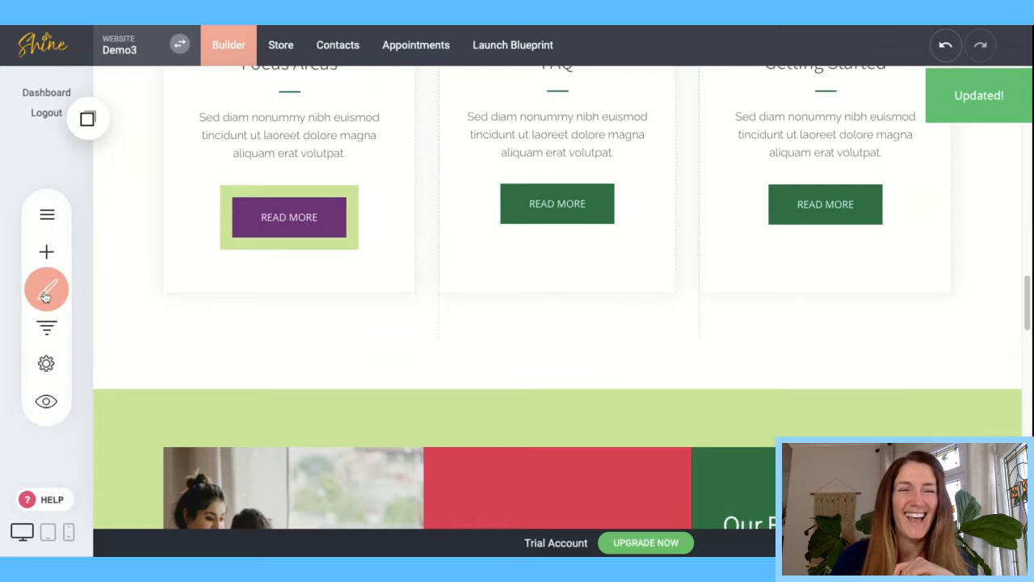
- Add the Google font Josefin Sans regular to the website's global fonts
click(45, 292)
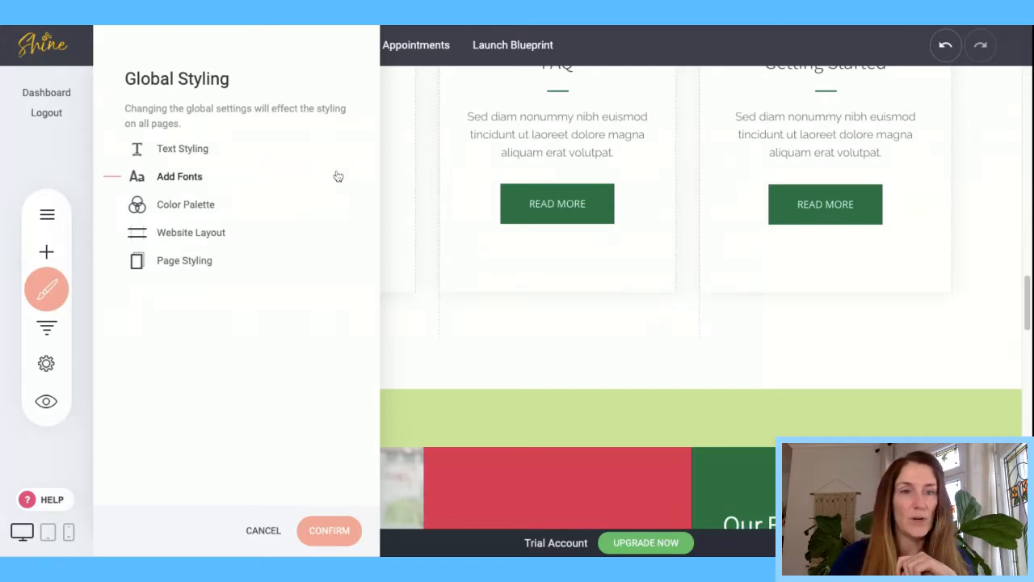
click(186, 180)
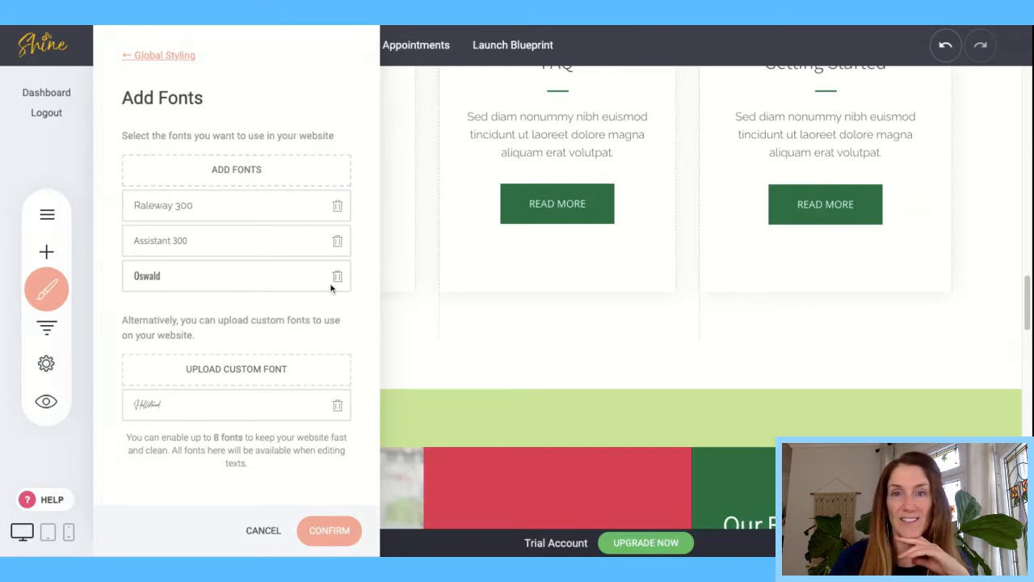
click(237, 171)
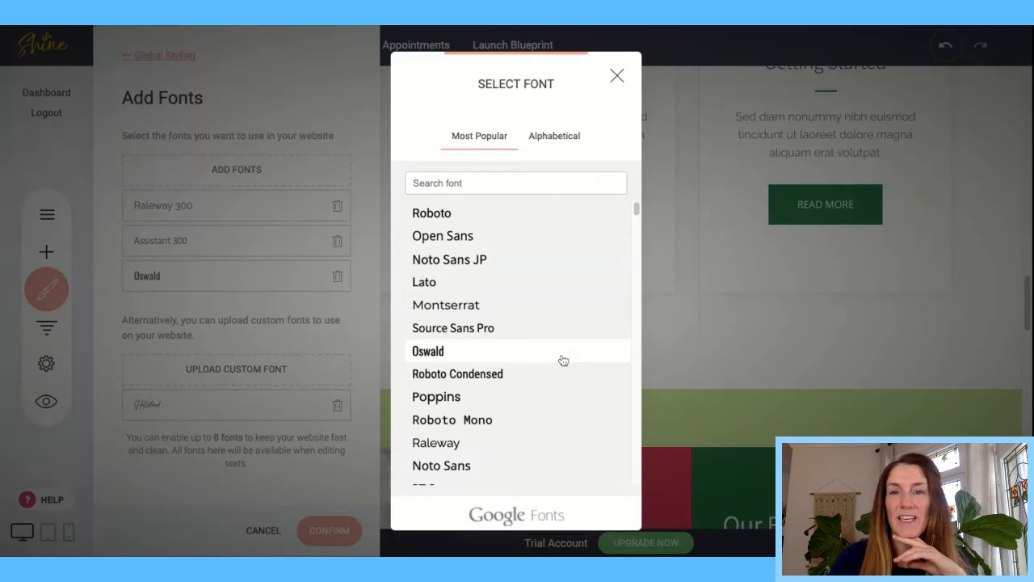
scroll(563, 360, down, 2)
scroll(563, 360, down, 4)
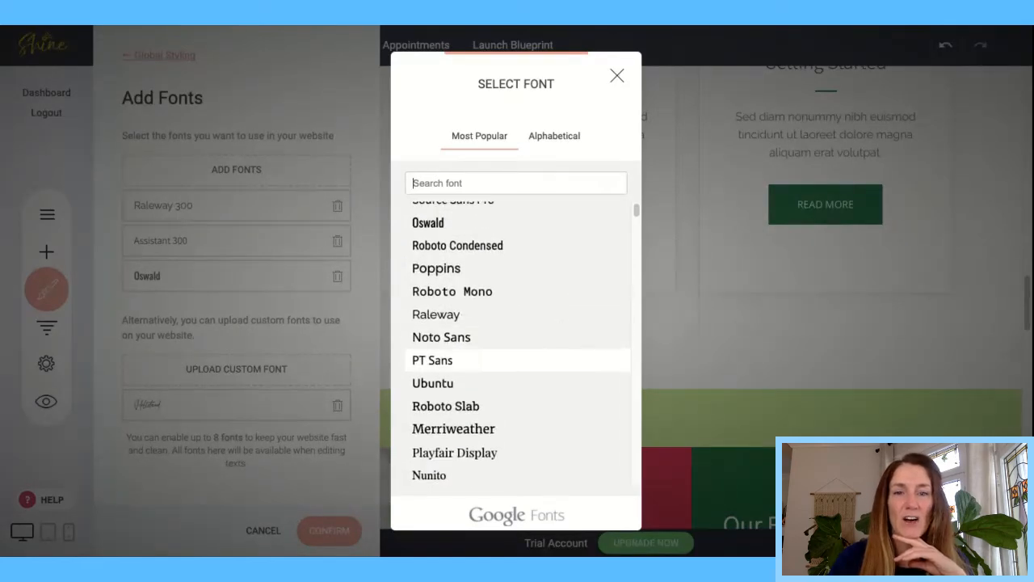
scroll(517, 343, down, 3)
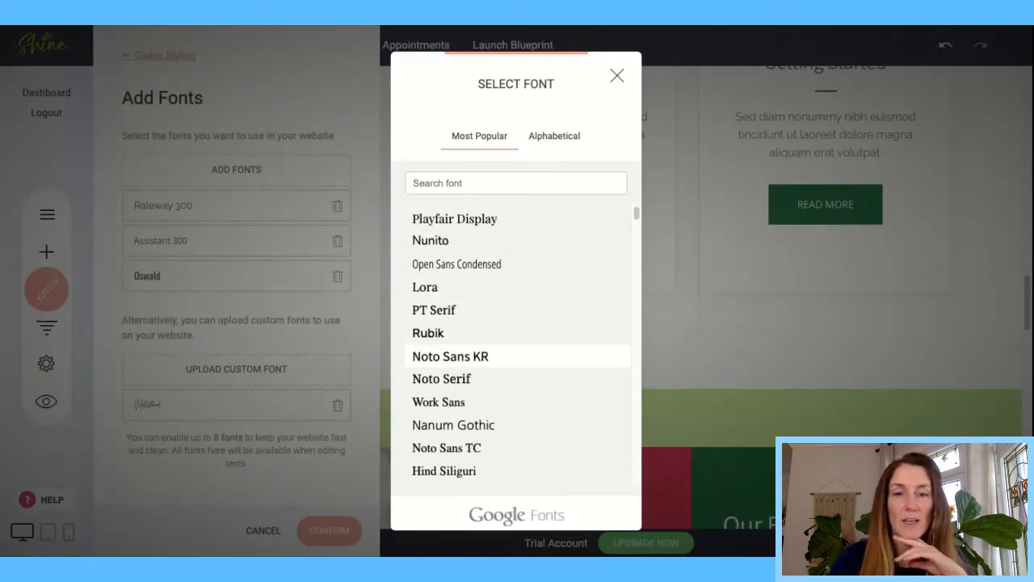
scroll(517, 356, down, 1)
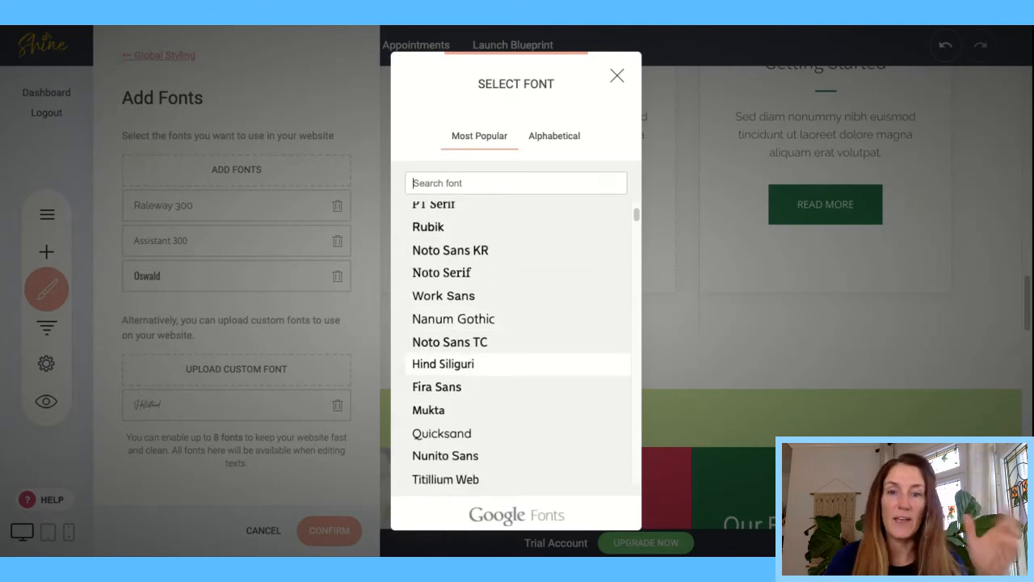
scroll(518, 361, down, 6)
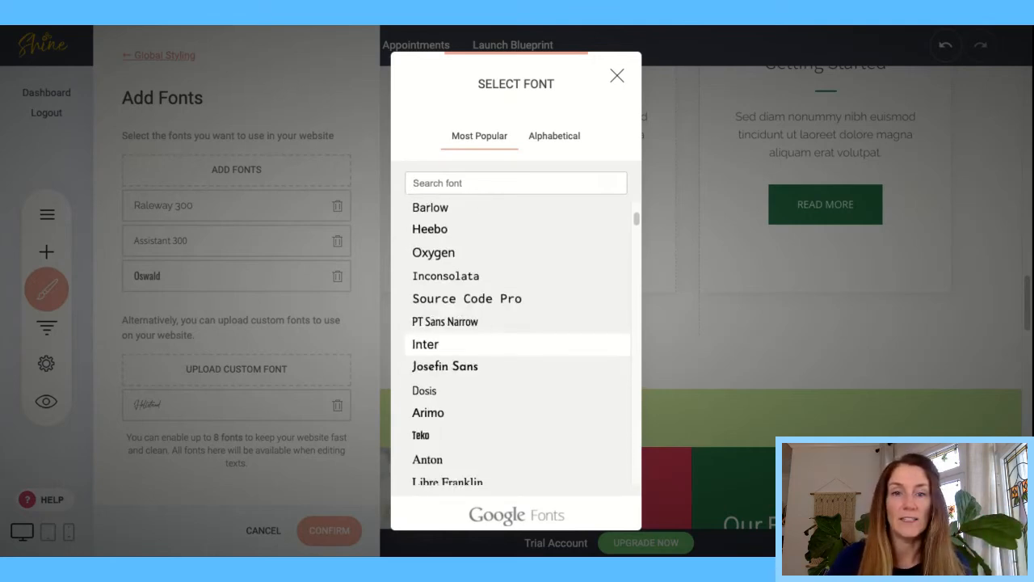
click(465, 374)
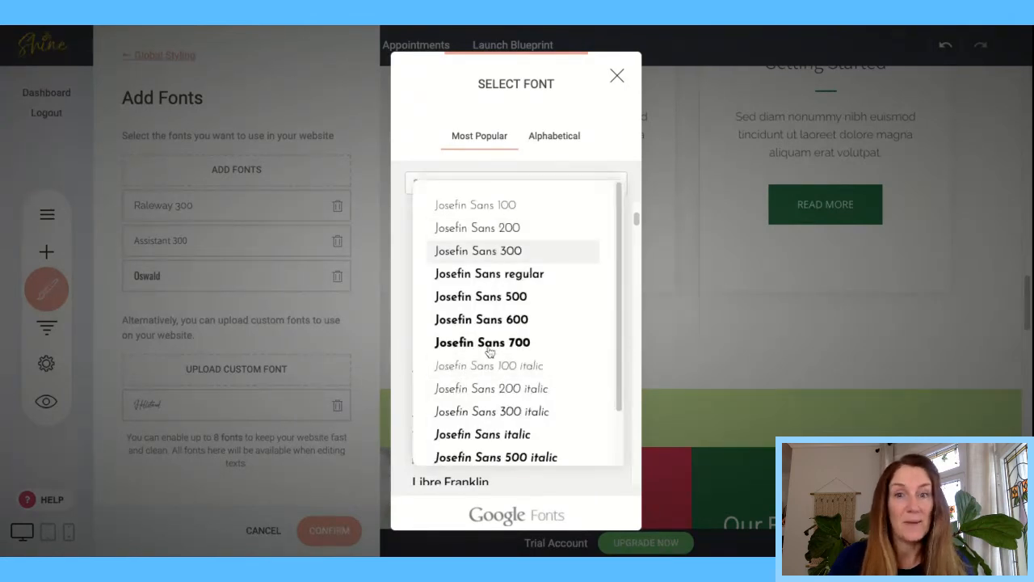
click(493, 276)
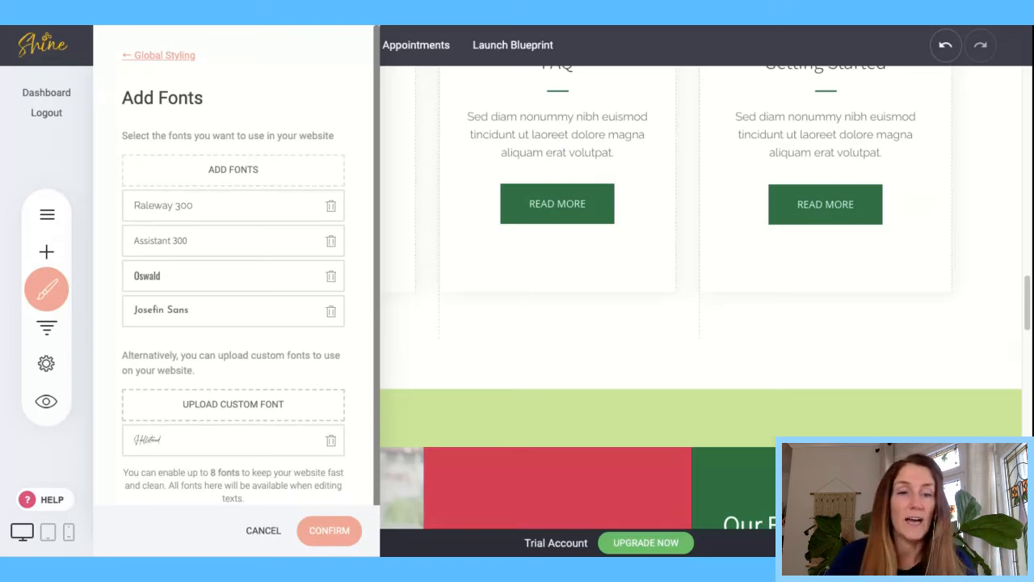
- Add a custom font named Dahlia with Dahlia.otf as its OTF / TTF file, and confirm the website fonts
click(247, 406)
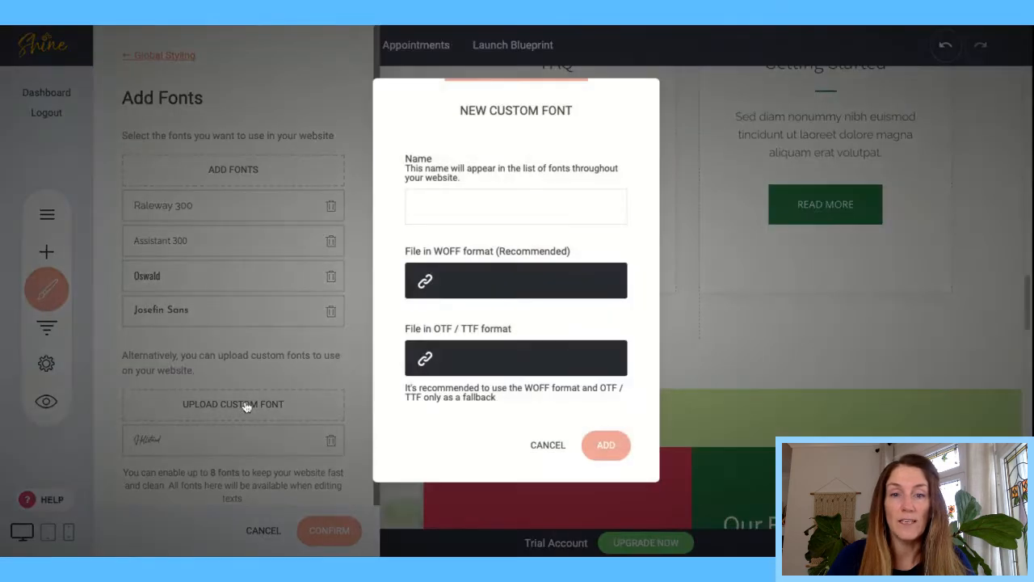
click(426, 361)
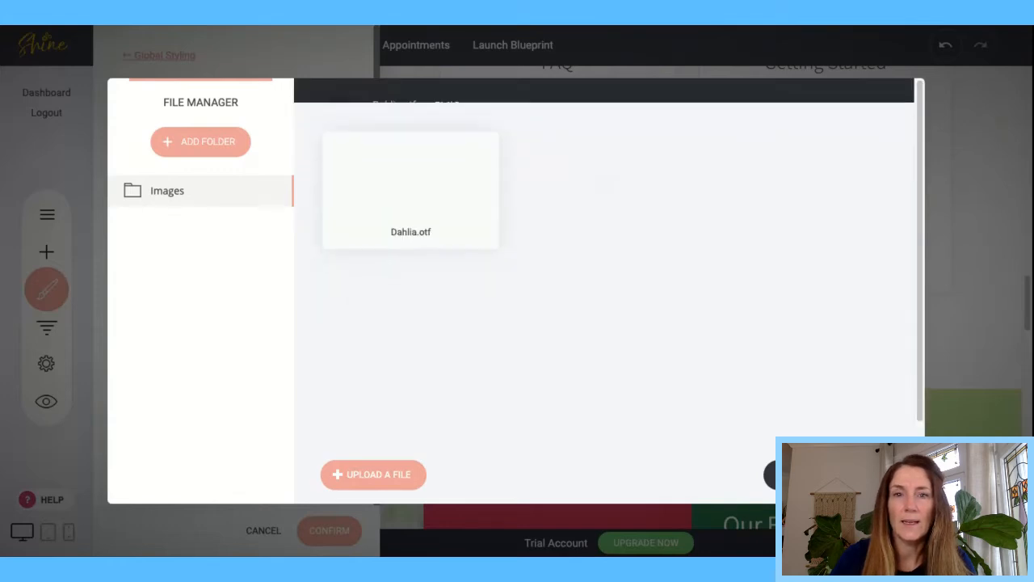
mouse_move(393, 187)
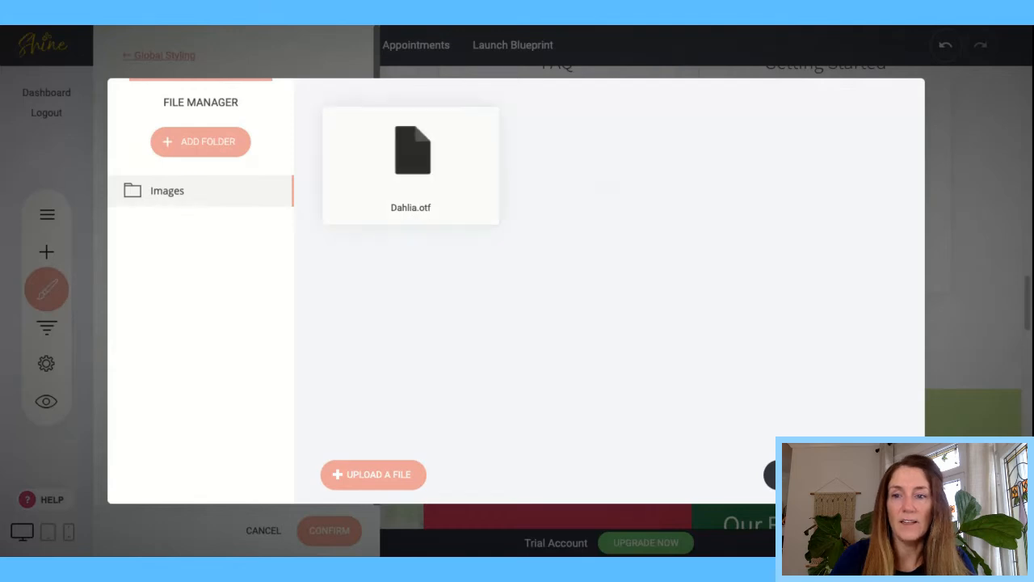
click(831, 474)
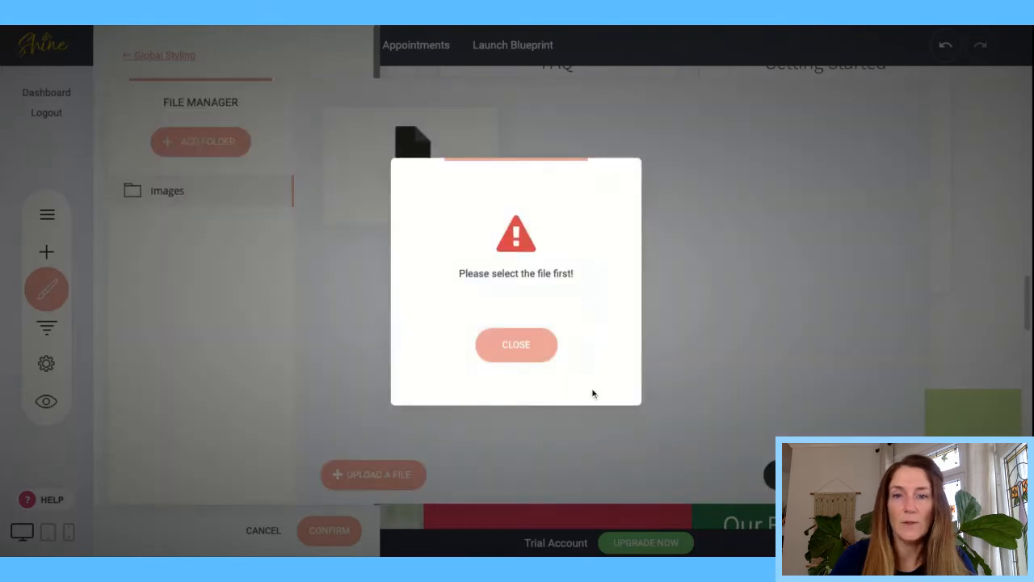
click(525, 356)
click(482, 124)
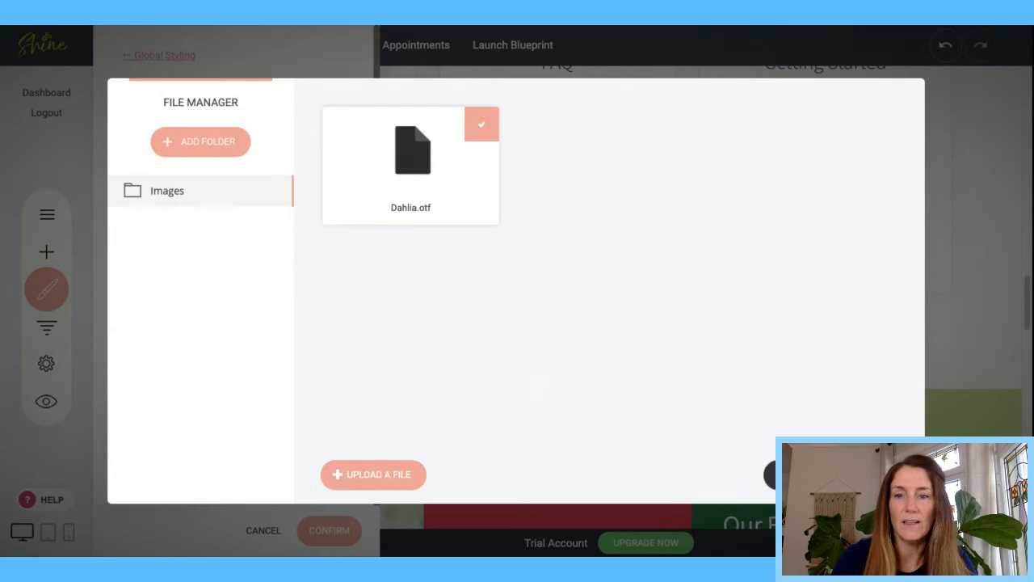
click(831, 474)
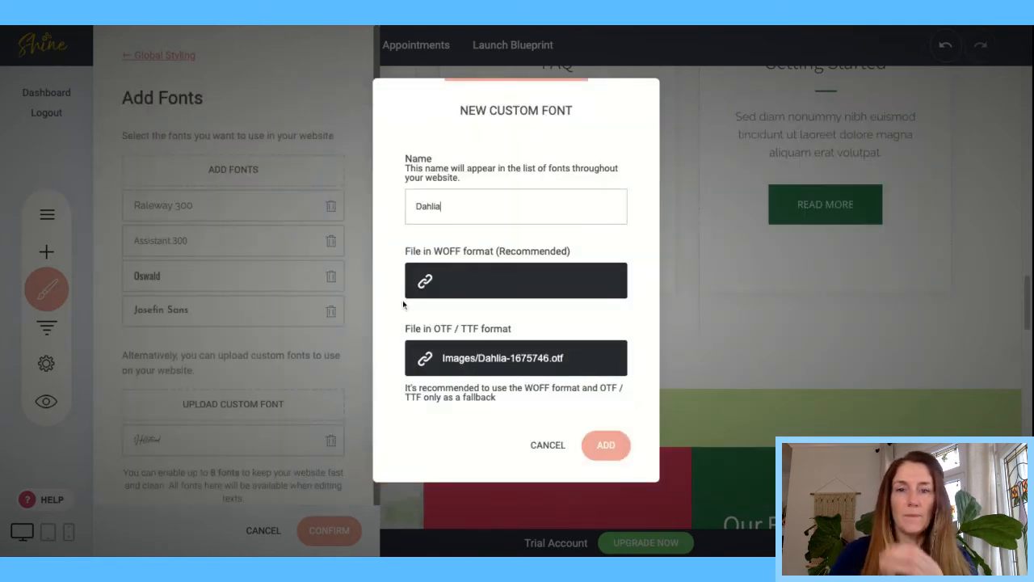
click(613, 447)
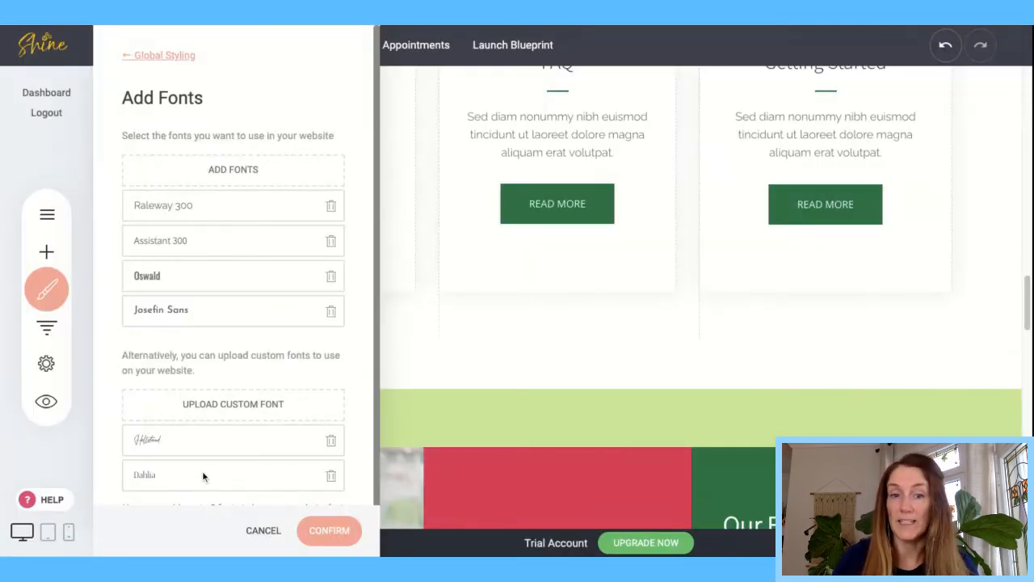
click(329, 532)
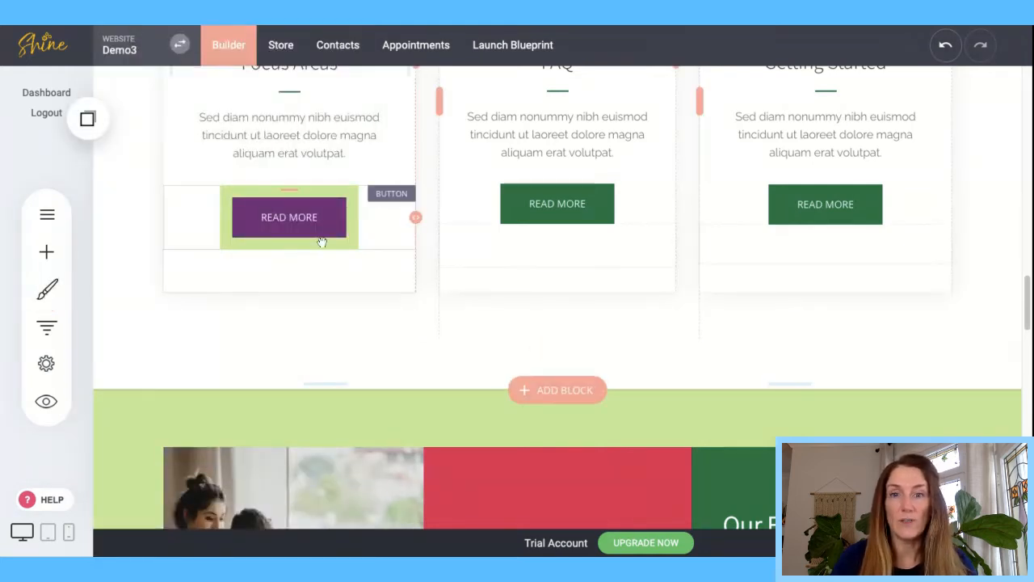
- Insert a text widget directly beneath the Read More button in the FAQ card
click(51, 257)
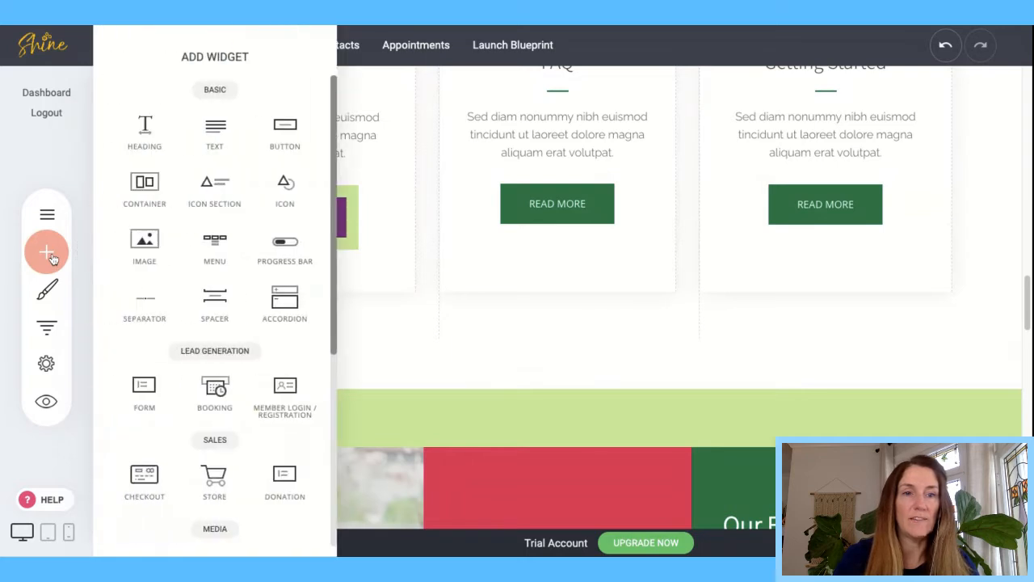
click(218, 130)
drag(490, 204, 543, 230)
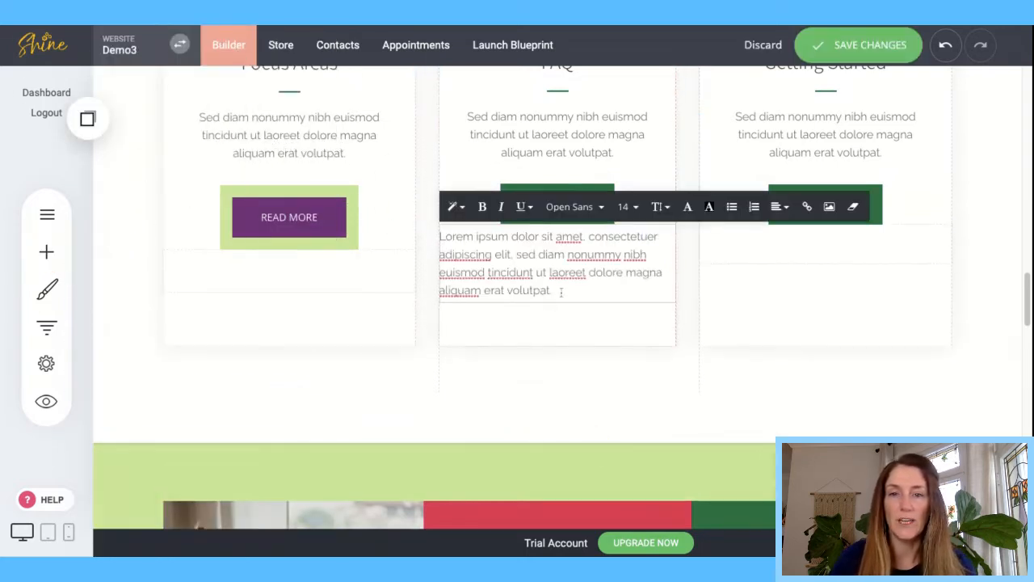
- Format the whole paragraph beneath the FAQ button in Josefin Sans at font size 28
drag(555, 293, 602, 233)
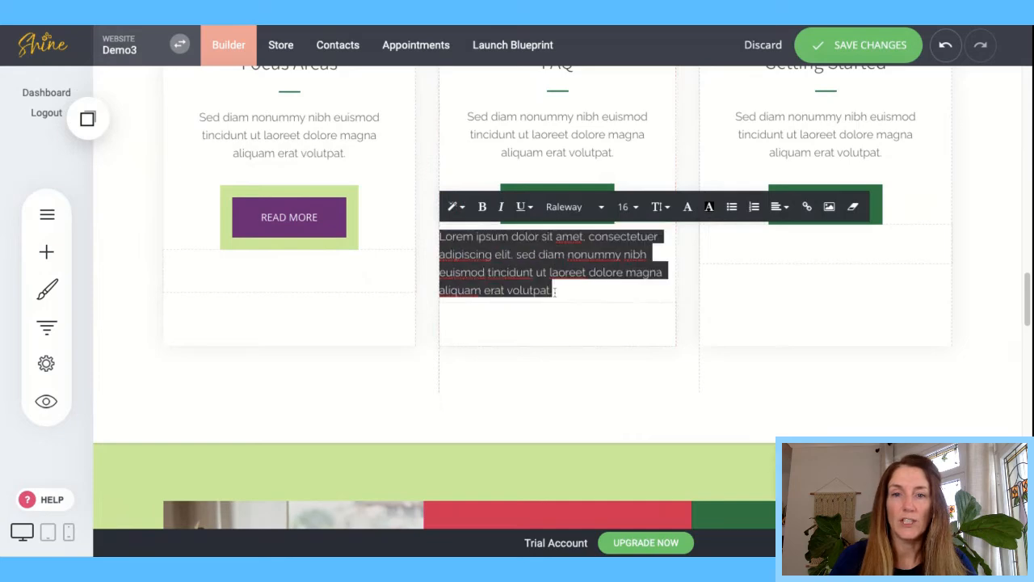
click(602, 208)
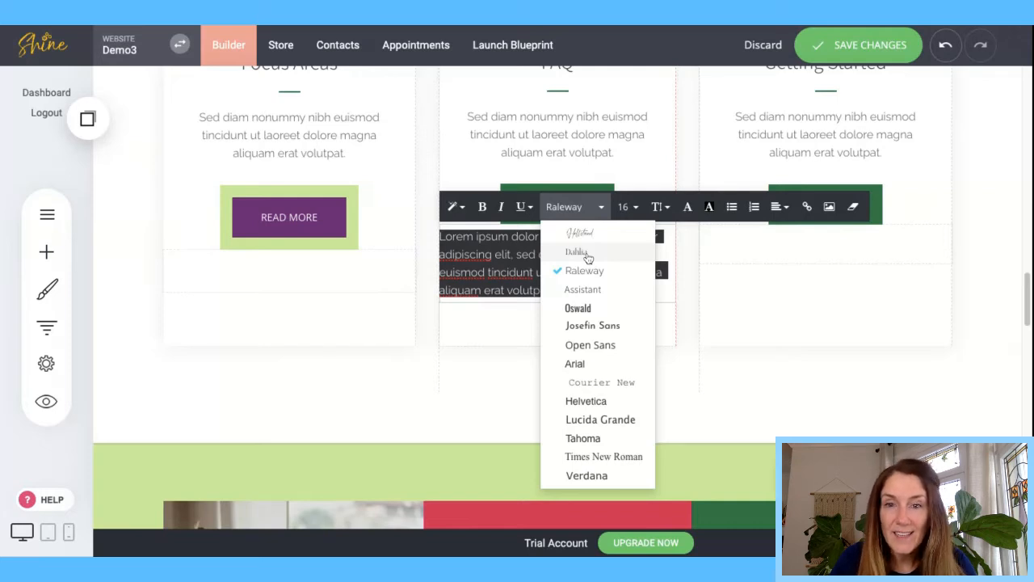
click(586, 326)
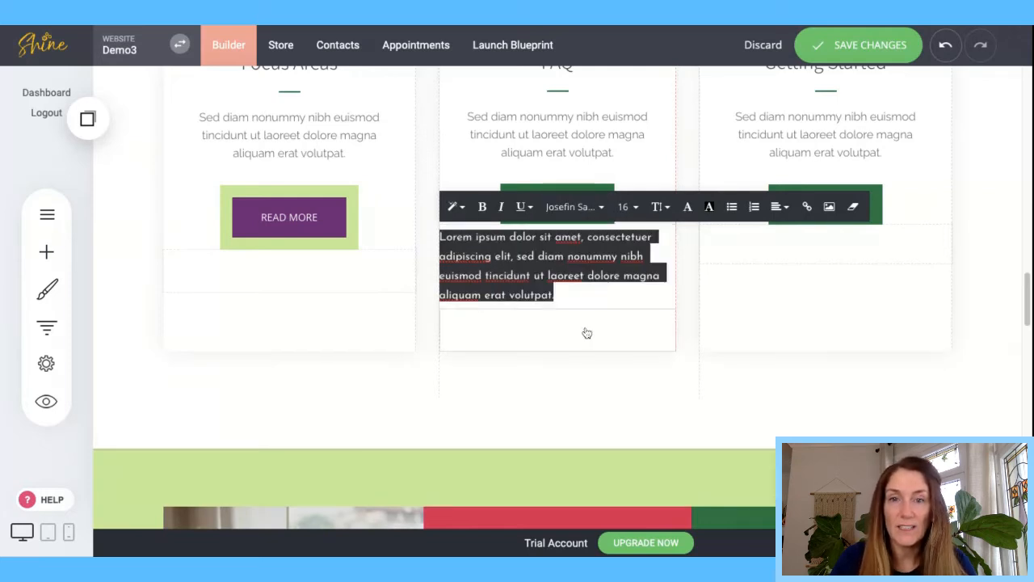
click(628, 207)
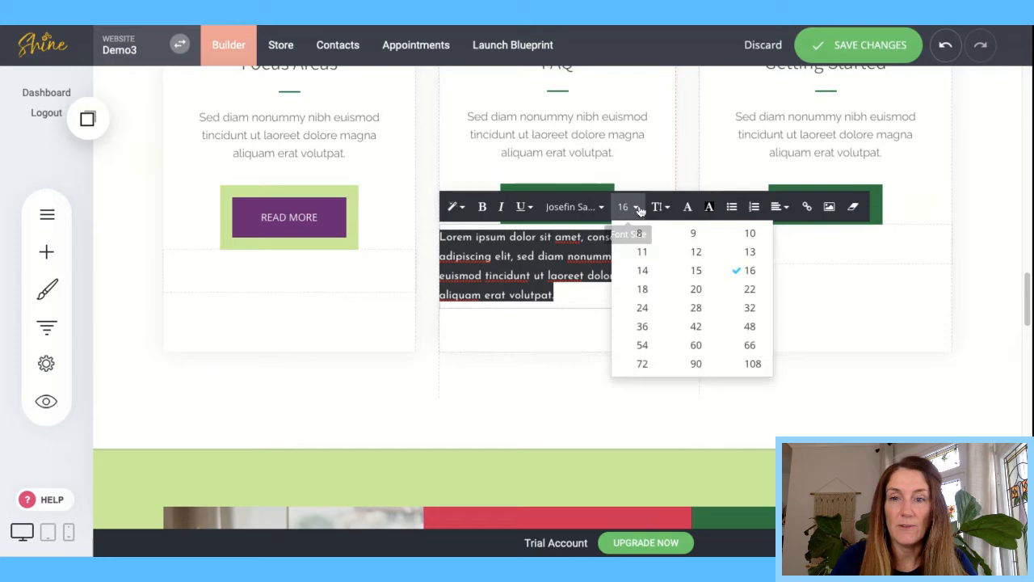
click(696, 311)
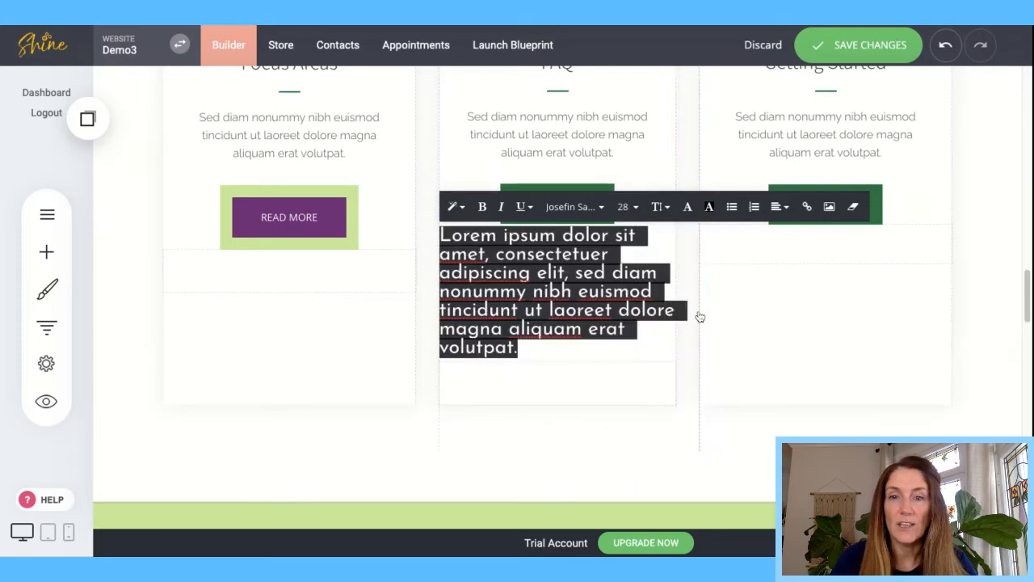
- Color the paragraph beneath the FAQ button with the global dark green #2B6D42
click(687, 207)
click(771, 412)
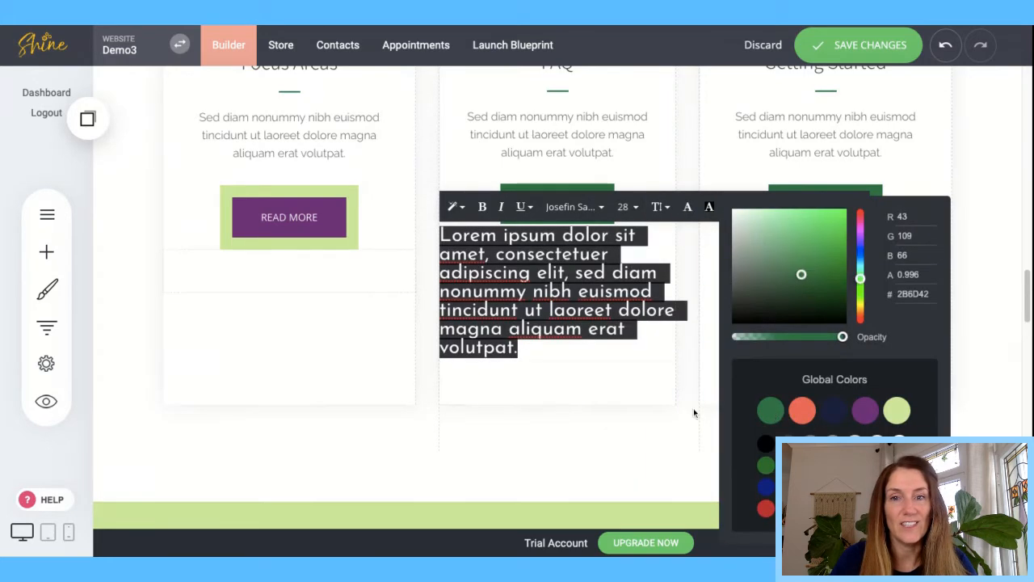
click(635, 386)
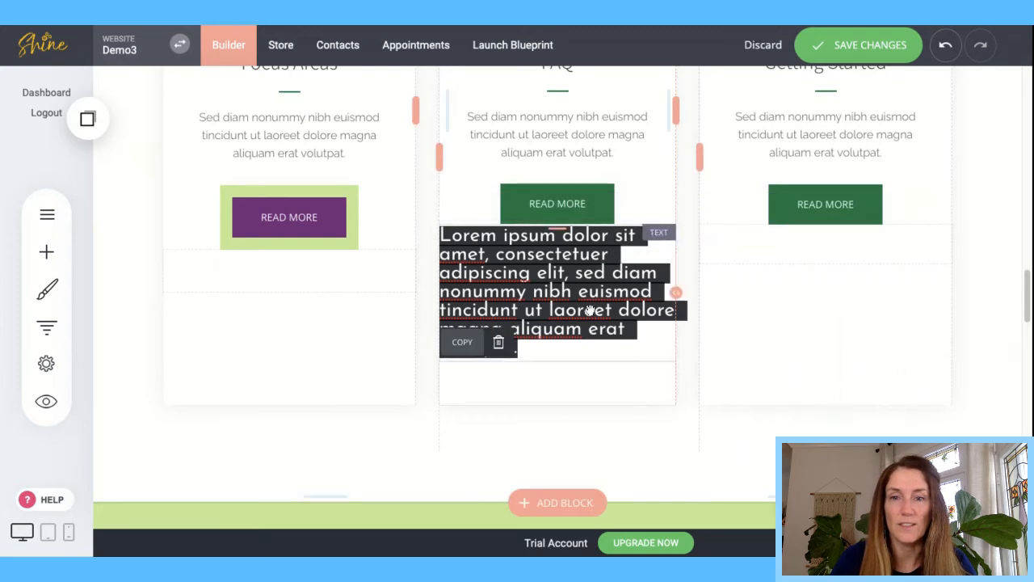
- Narrow the text widget beneath the FAQ button to about three quarters of the column's width
mouse_move(656, 296)
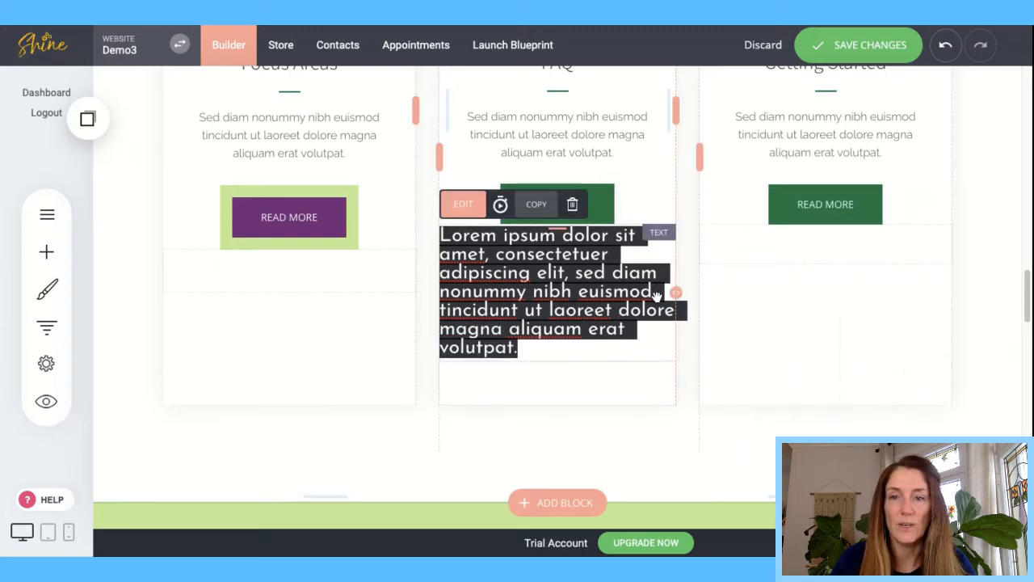
click(680, 442)
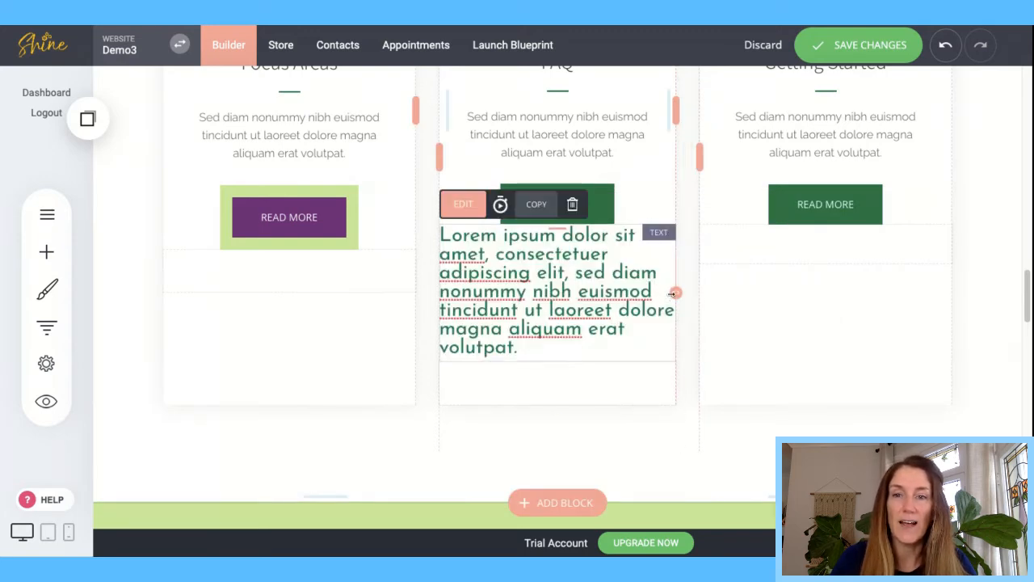
drag(672, 293, 616, 320)
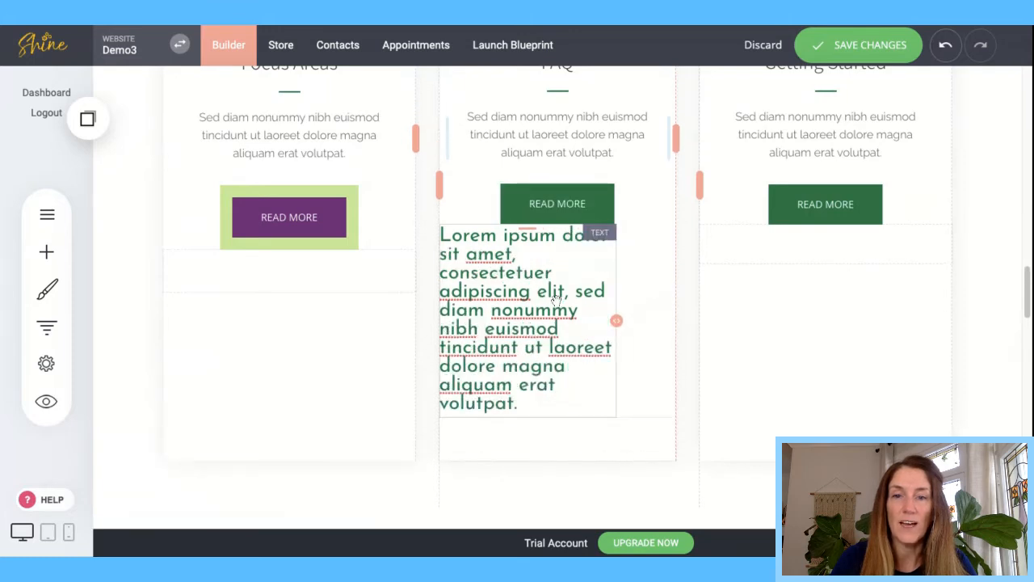
- Center-align the whole paragraph beneath the FAQ button
click(460, 204)
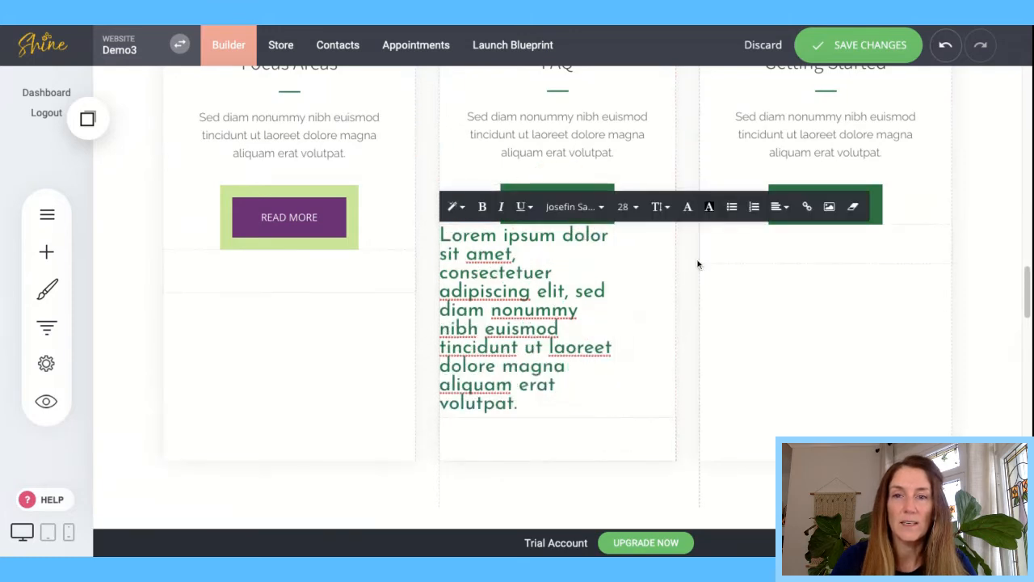
drag(520, 404, 620, 228)
click(777, 207)
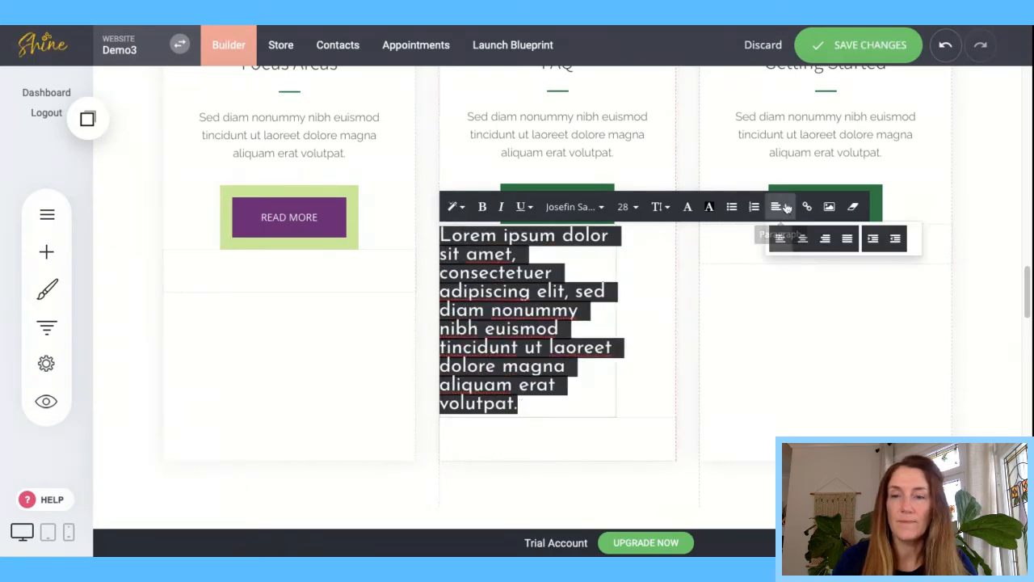
click(801, 239)
click(791, 236)
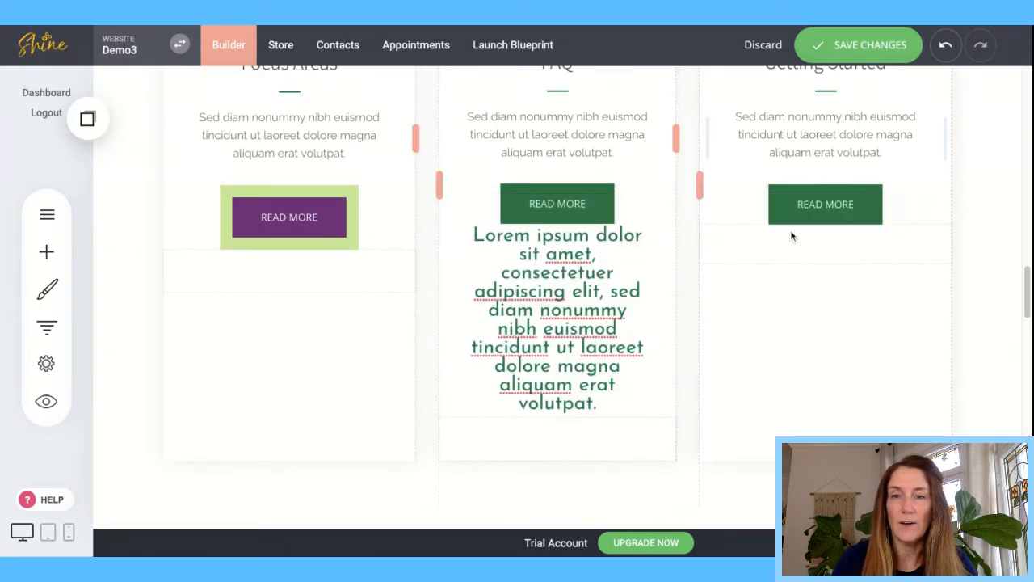
- Save the page, add about 57 px of space above the paragraph beneath the FAQ button, and save again
click(866, 46)
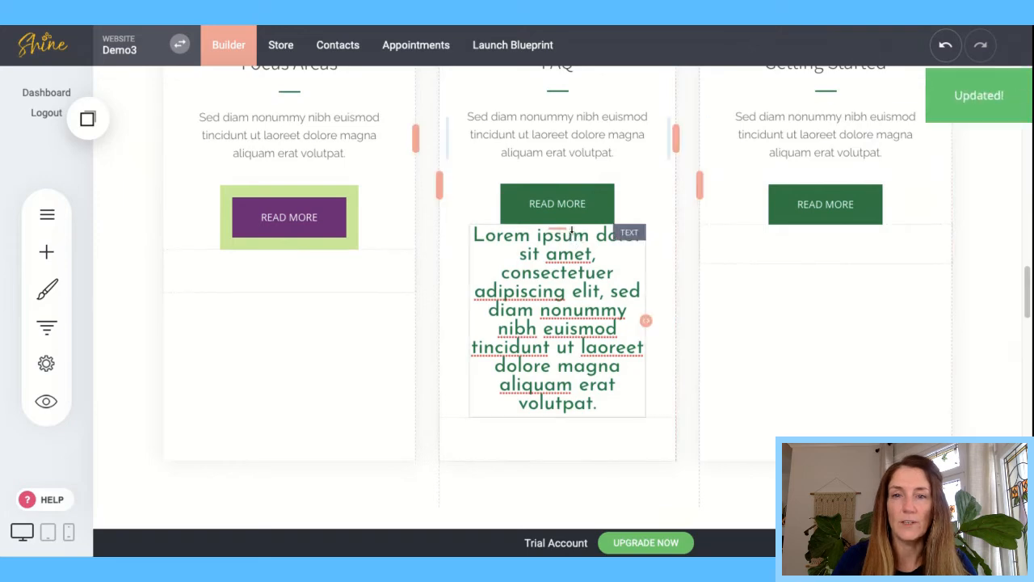
drag(571, 232, 571, 273)
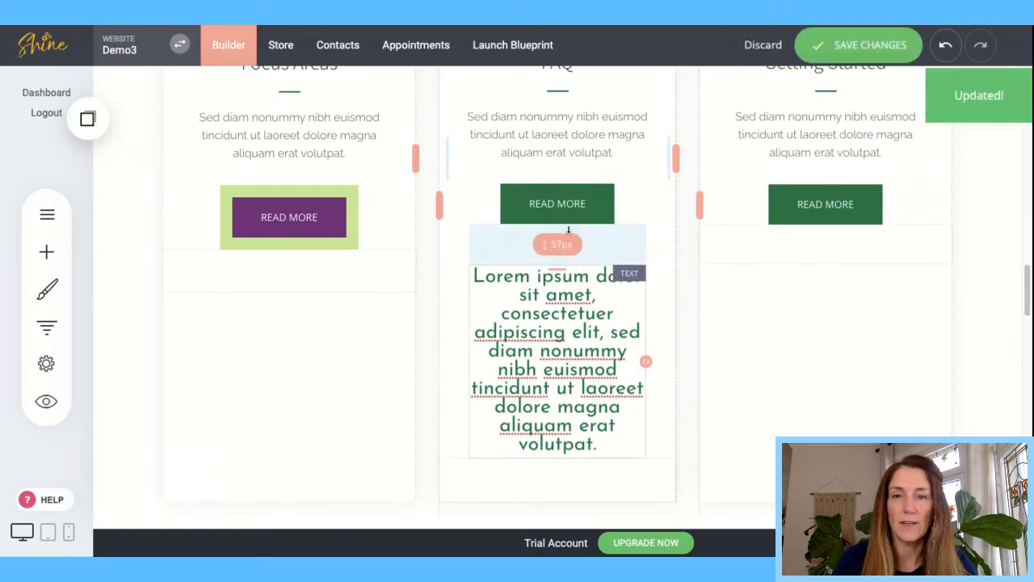
click(870, 46)
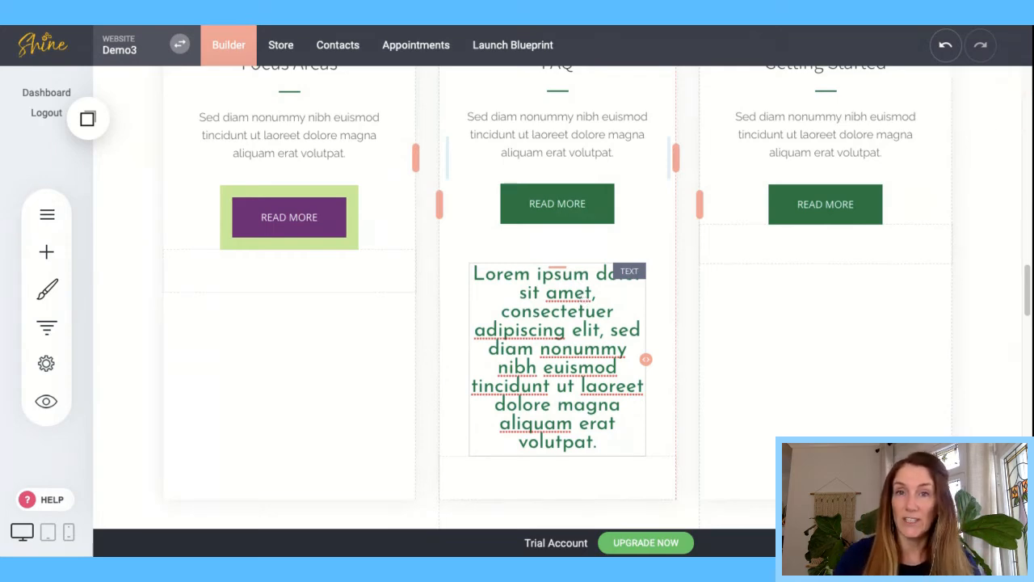
- Set the global paragraph font to Josefin Sans in the website's desktop text styling
click(50, 297)
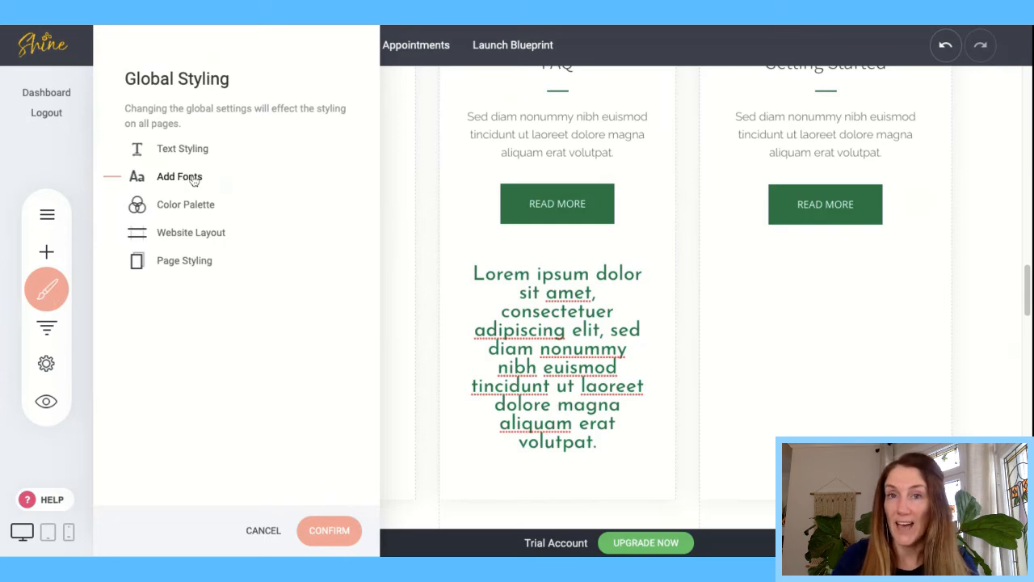
click(182, 149)
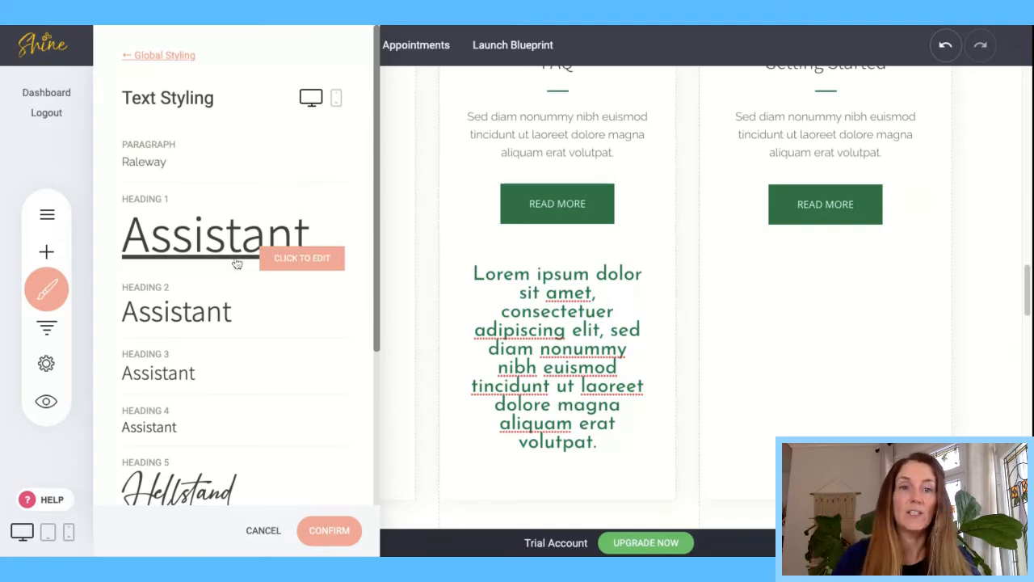
mouse_move(212, 299)
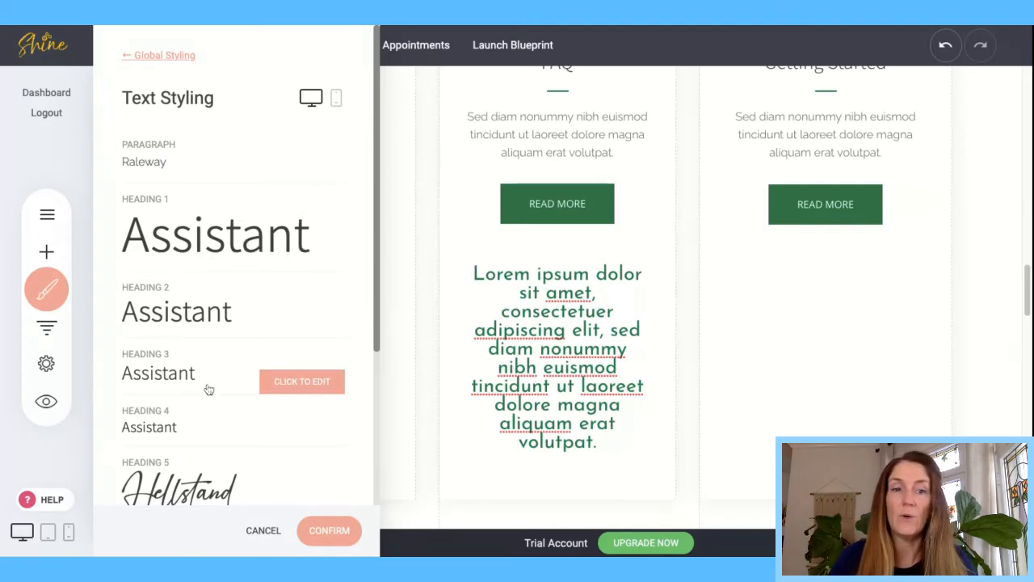
scroll(207, 388, down, 2)
scroll(229, 323, up, 2)
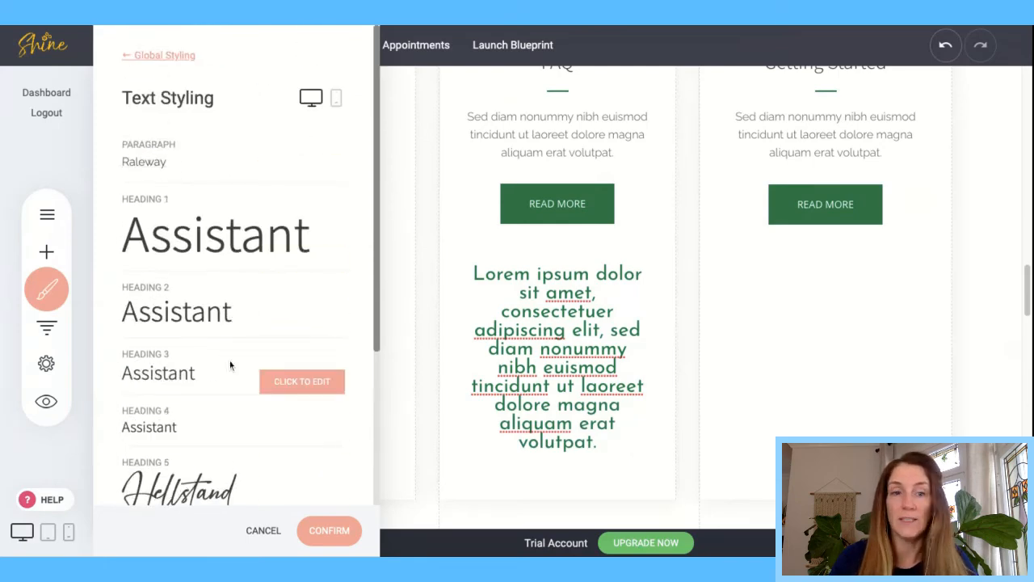
scroll(229, 360, down, 4)
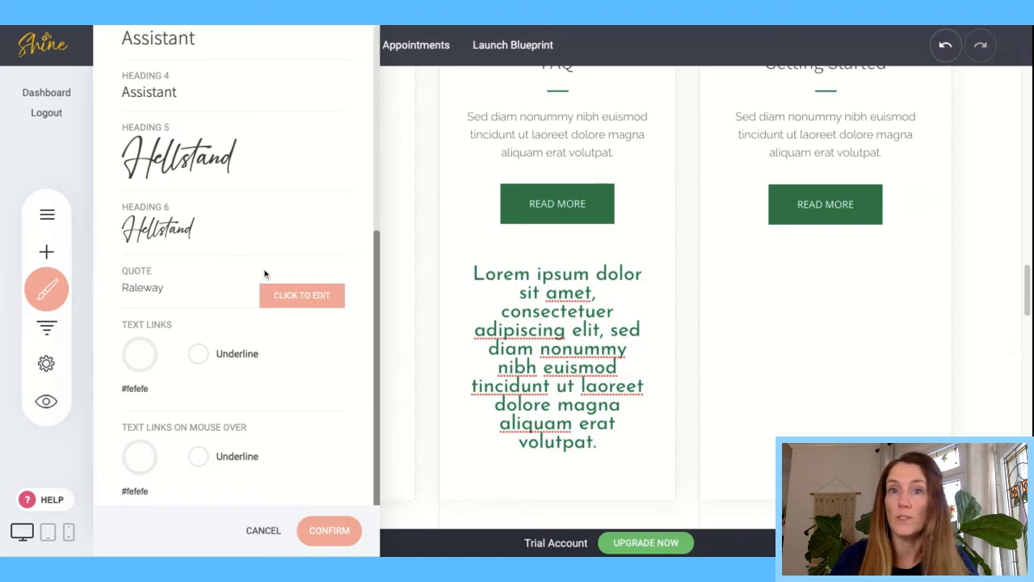
scroll(258, 177, up, 4)
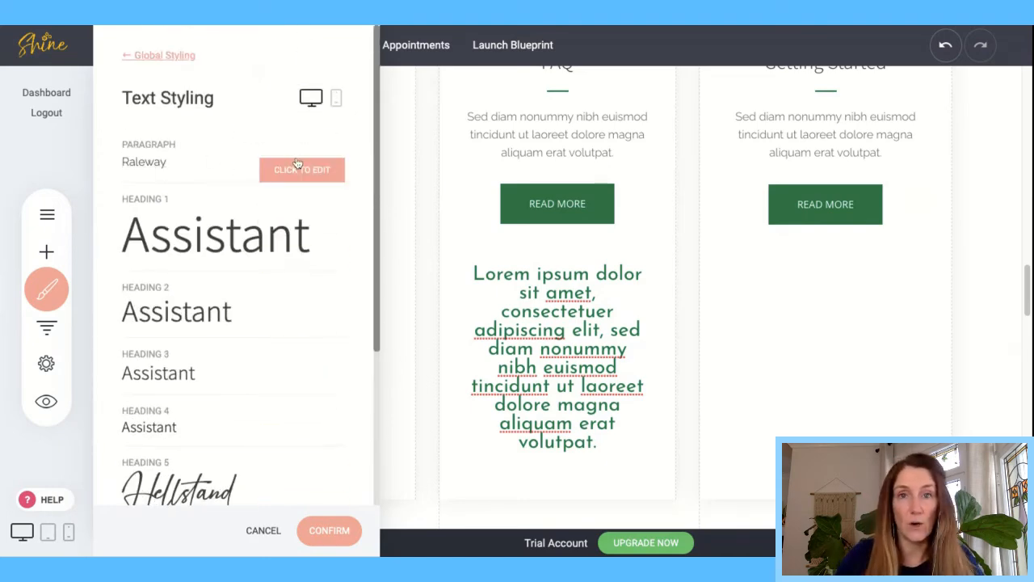
click(300, 173)
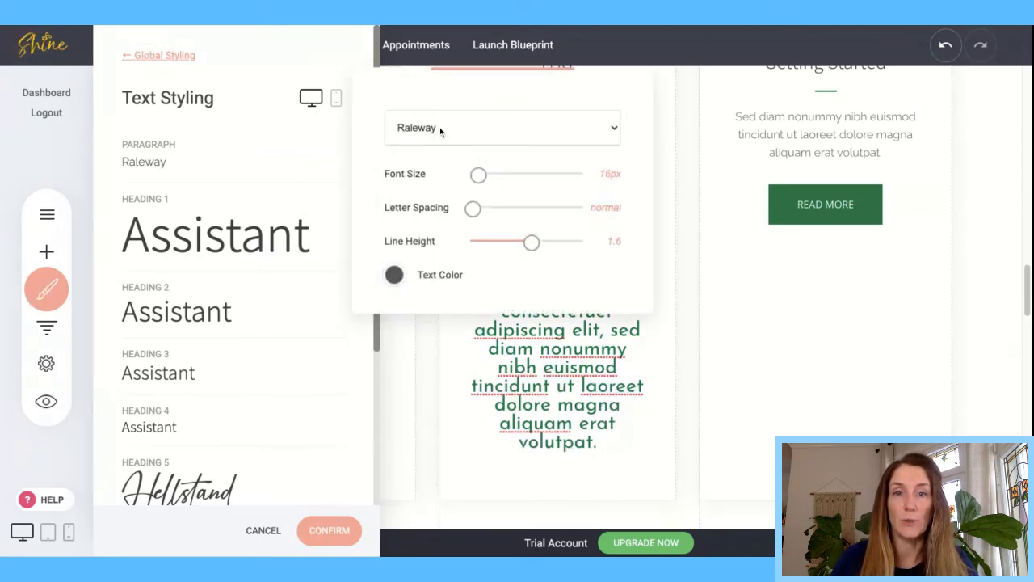
click(439, 173)
click(266, 231)
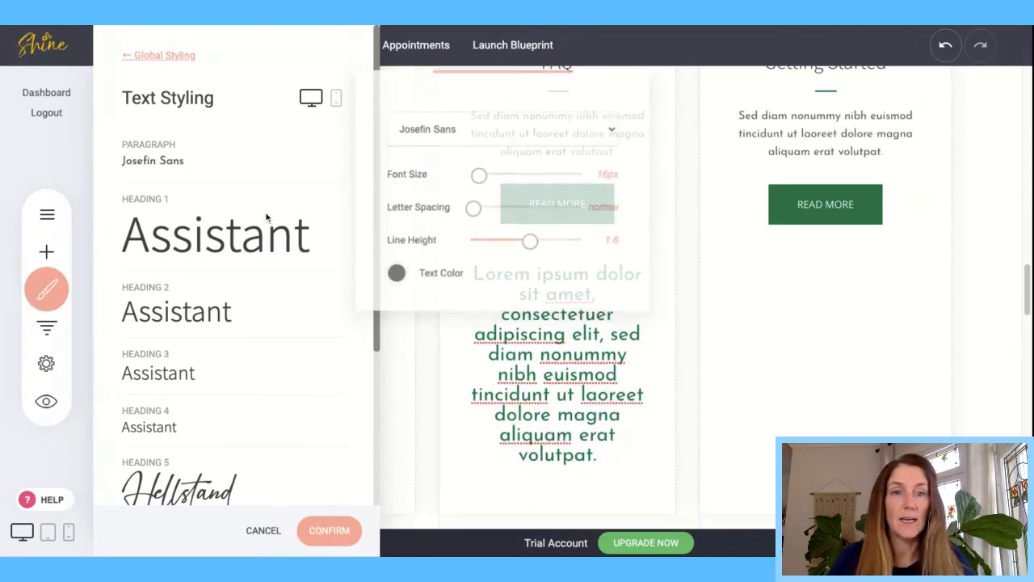
- Style the global Heading 1 in Josefin Sans at 42px with letter spacing 2.0 and line height 1.5
click(297, 257)
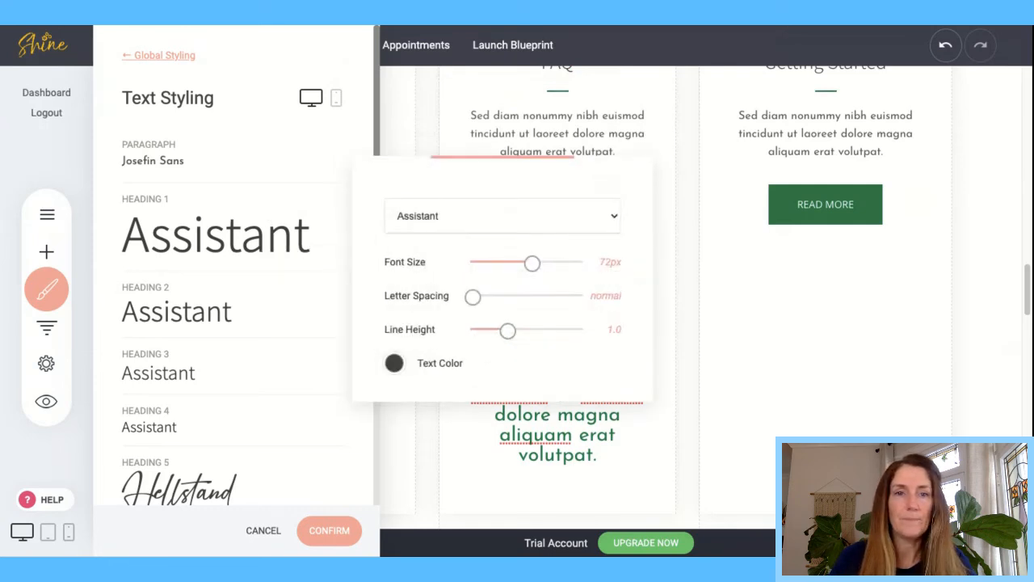
click(405, 233)
drag(532, 264, 504, 264)
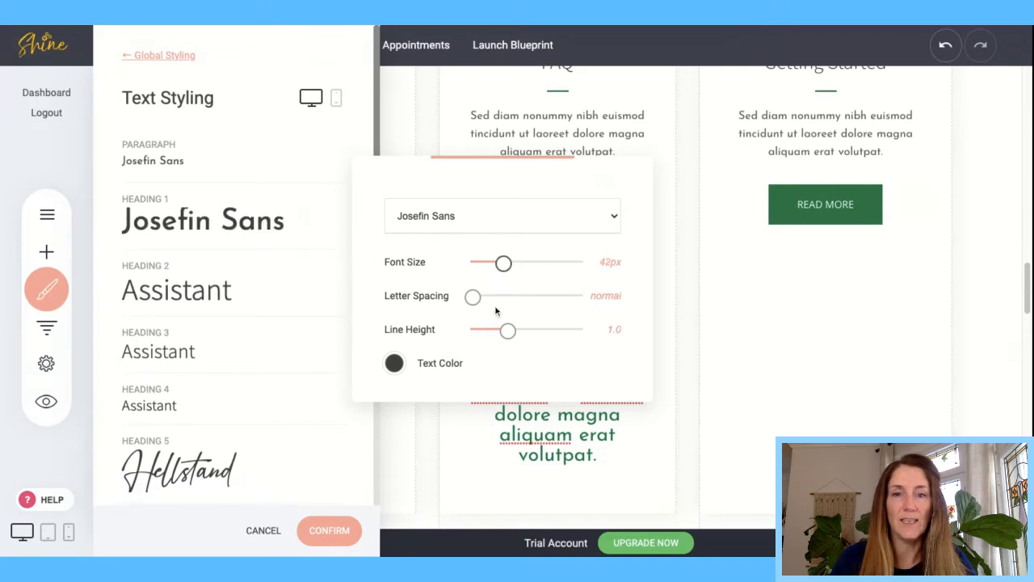
drag(474, 297, 527, 330)
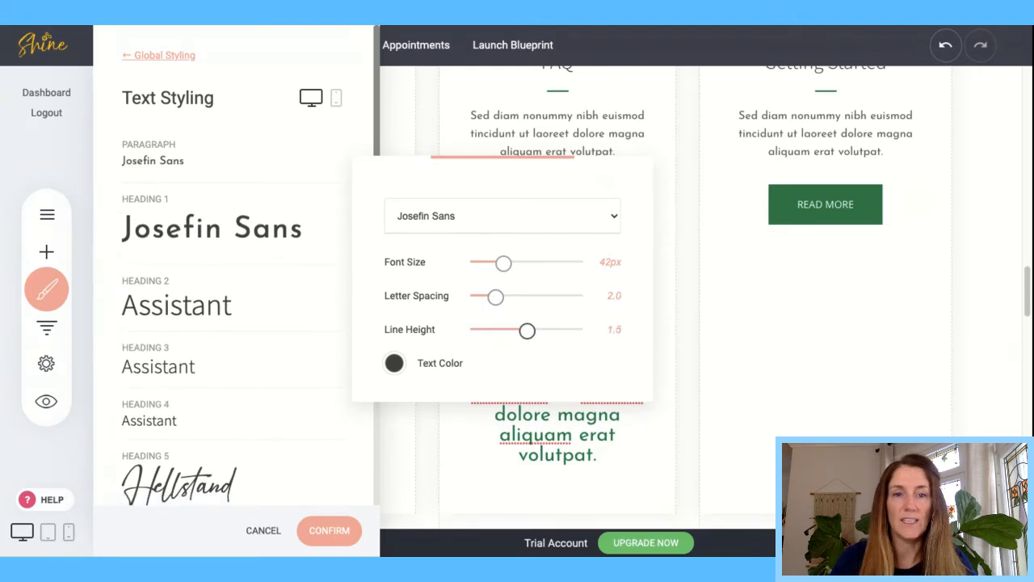
click(334, 294)
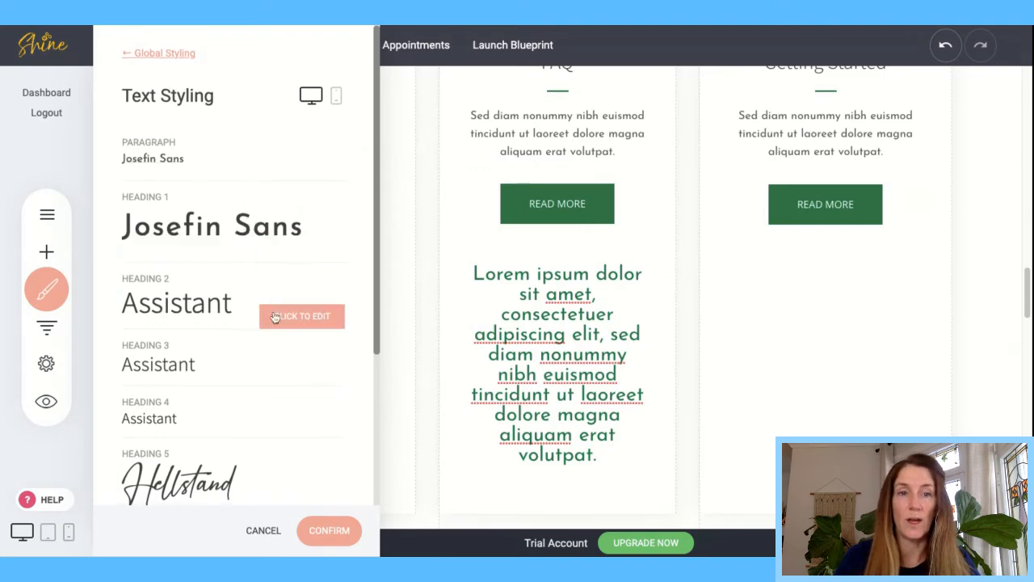
- Set the global Heading 2 font to the custom font Dahlia
click(301, 319)
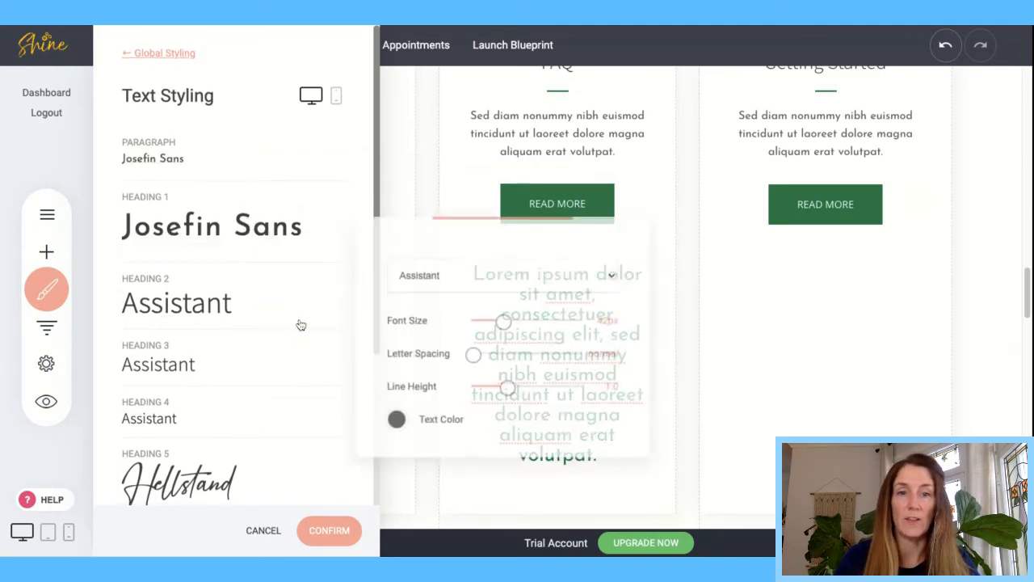
click(410, 277)
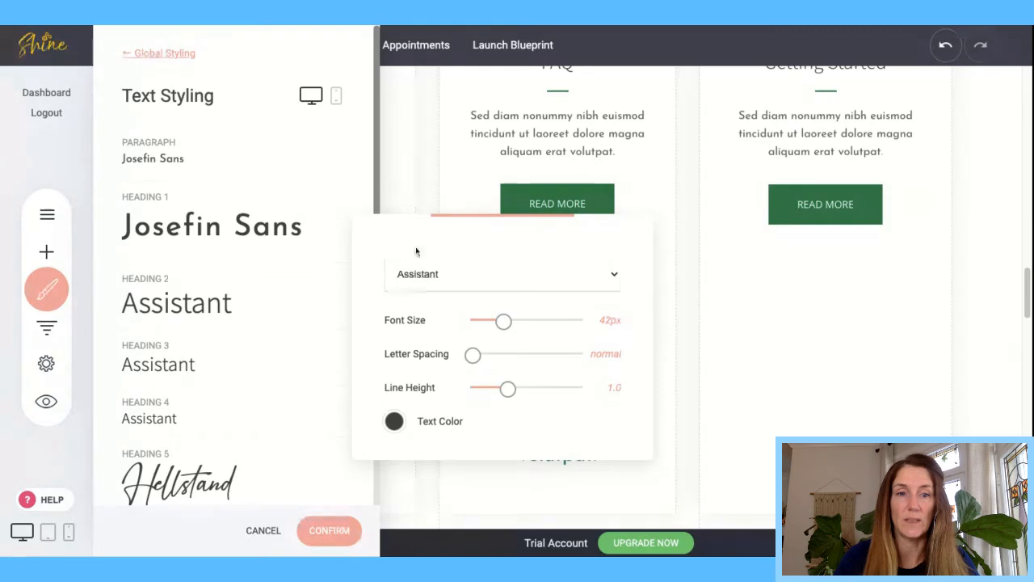
click(415, 246)
click(294, 353)
- Set the global Heading 3 font to Oswald
click(312, 375)
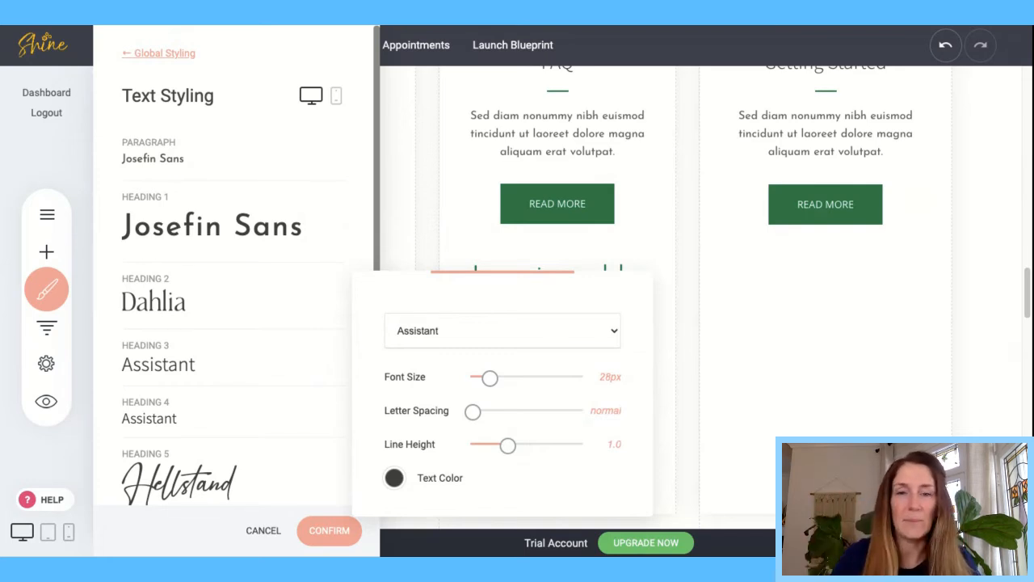
click(446, 337)
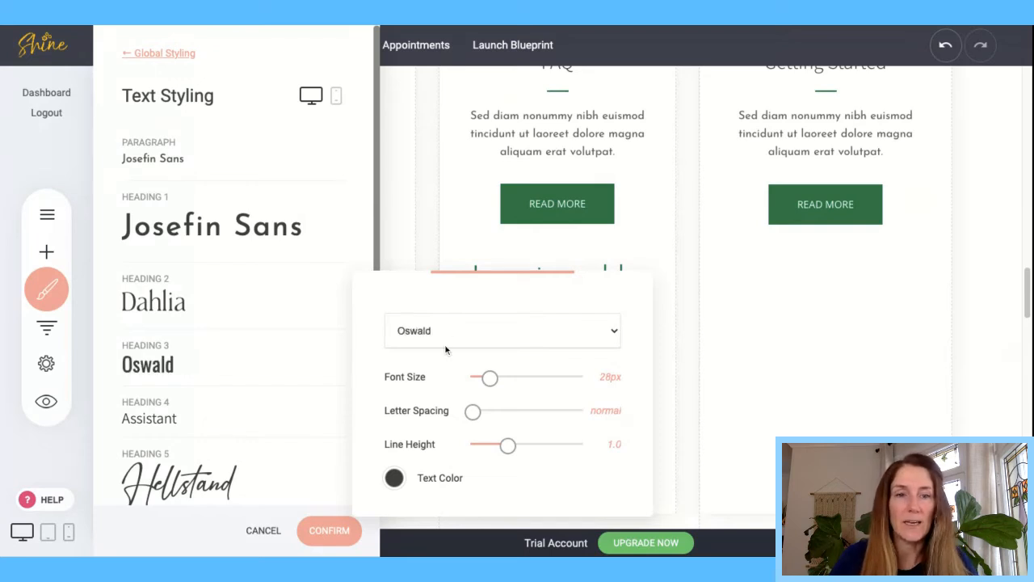
click(273, 372)
- Set the global Heading 4 font to Arial and confirm the global text styling
click(312, 426)
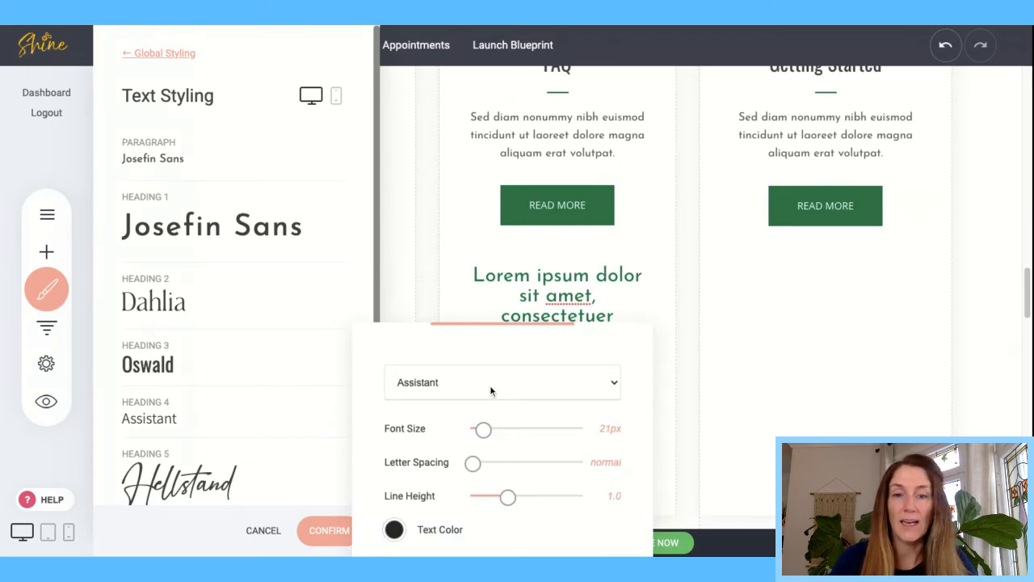
click(479, 443)
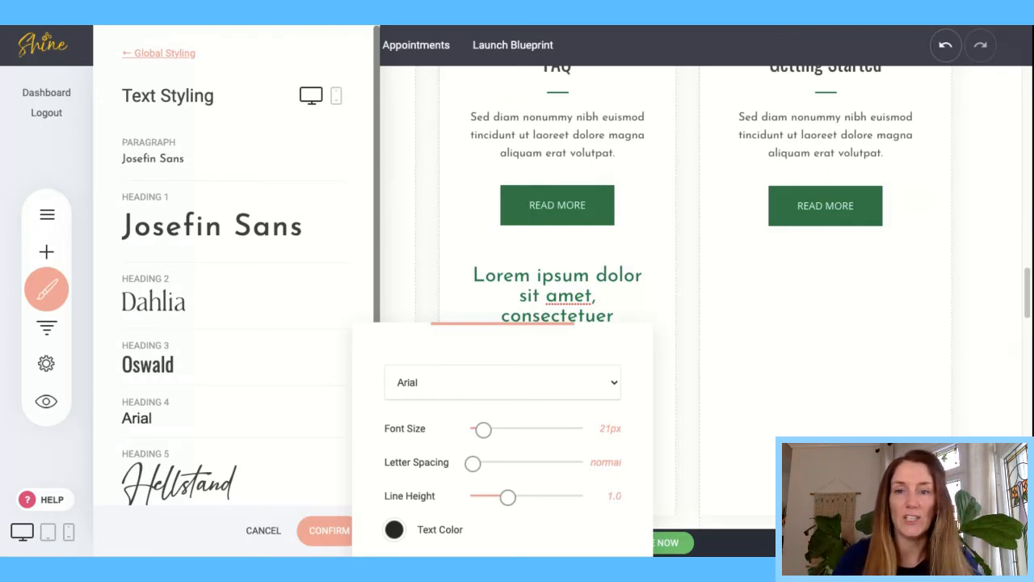
click(680, 339)
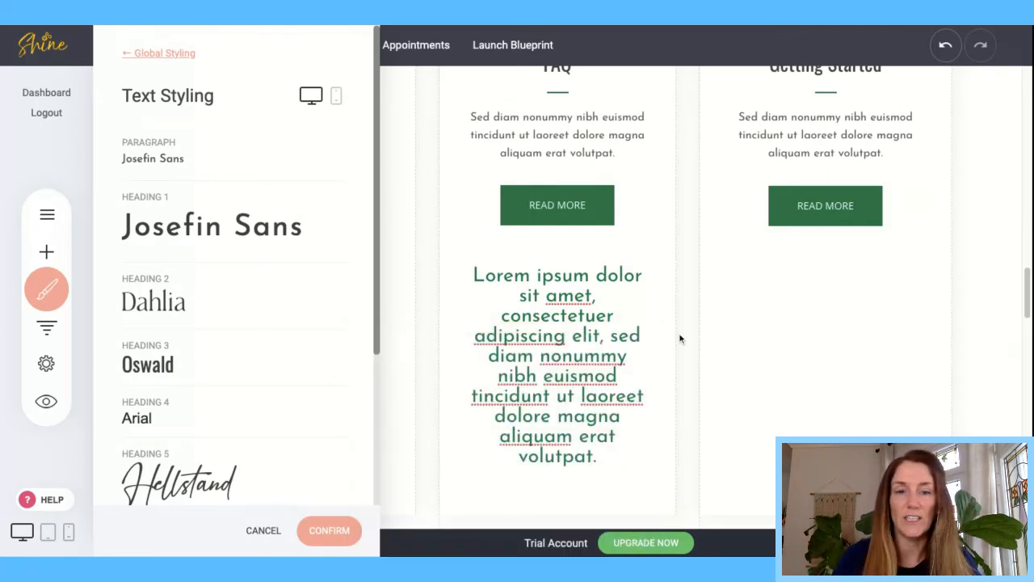
click(327, 533)
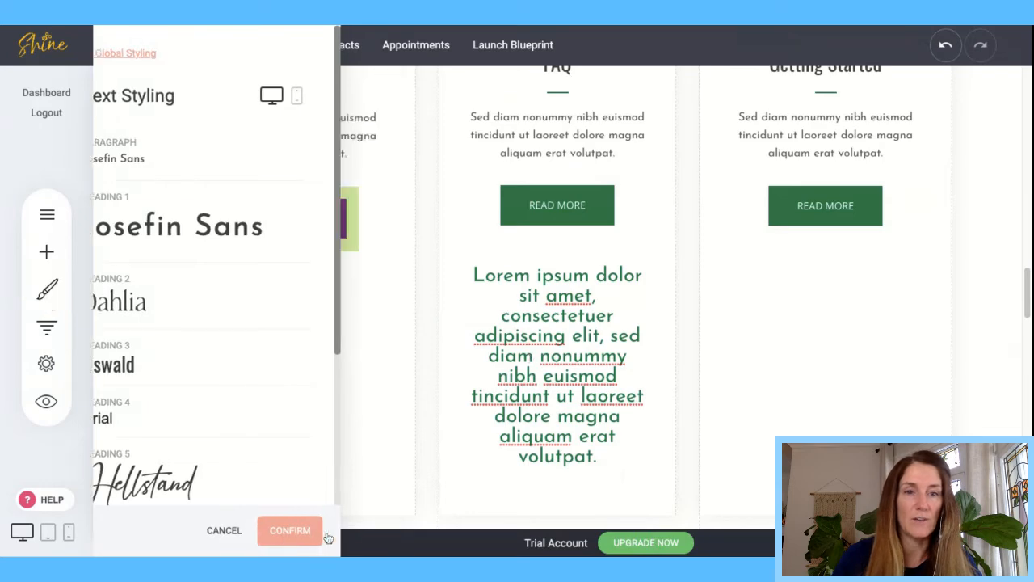
- Set the mobile global Heading 1 font to Oswald and reduce its font size slightly
click(44, 289)
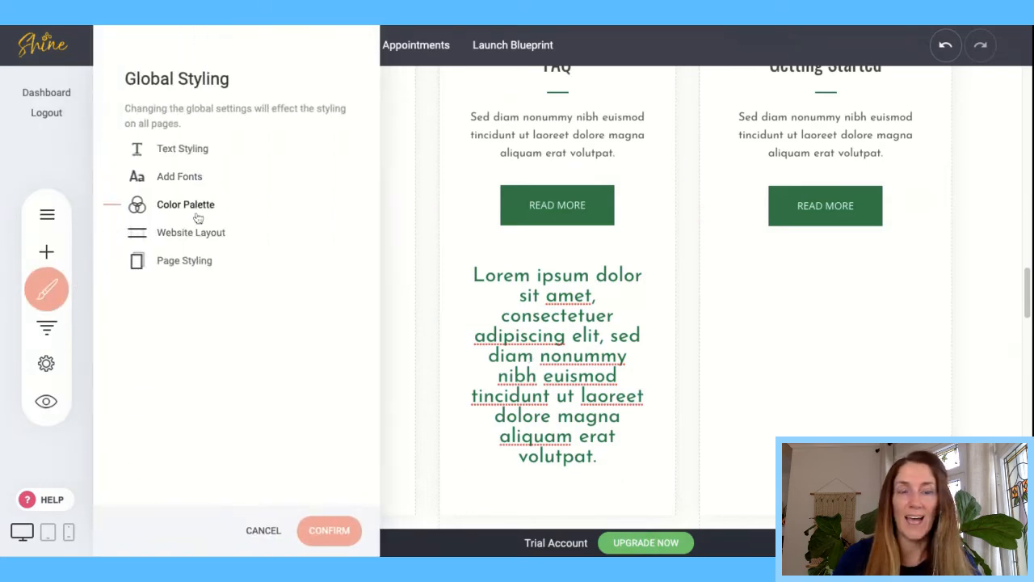
click(183, 149)
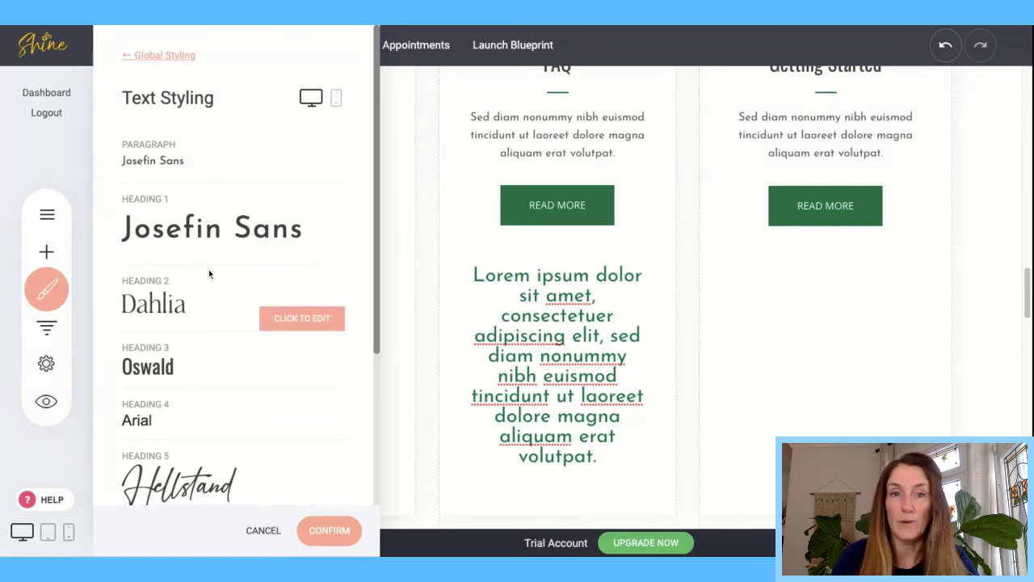
scroll(208, 269, down, 1)
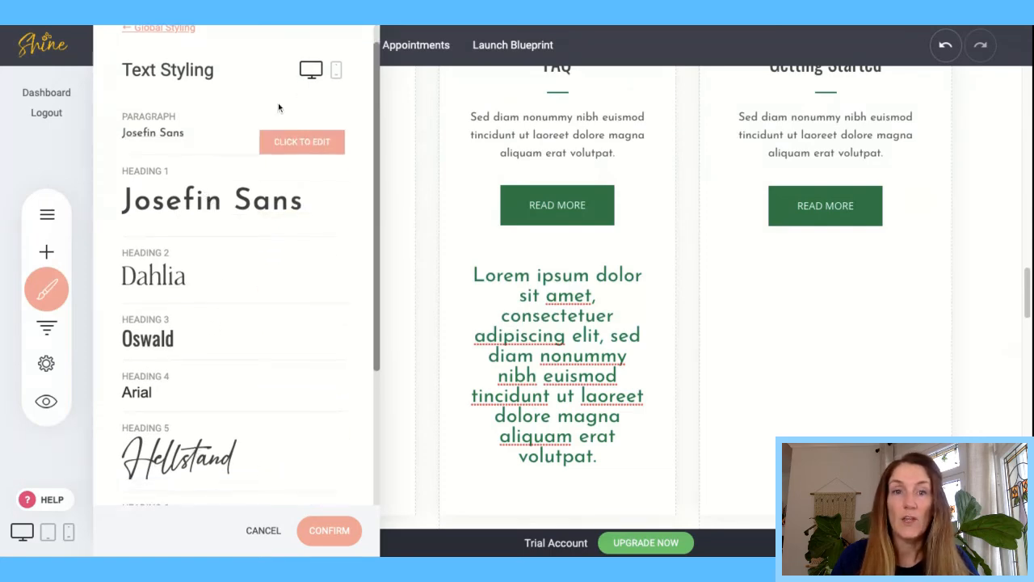
click(336, 71)
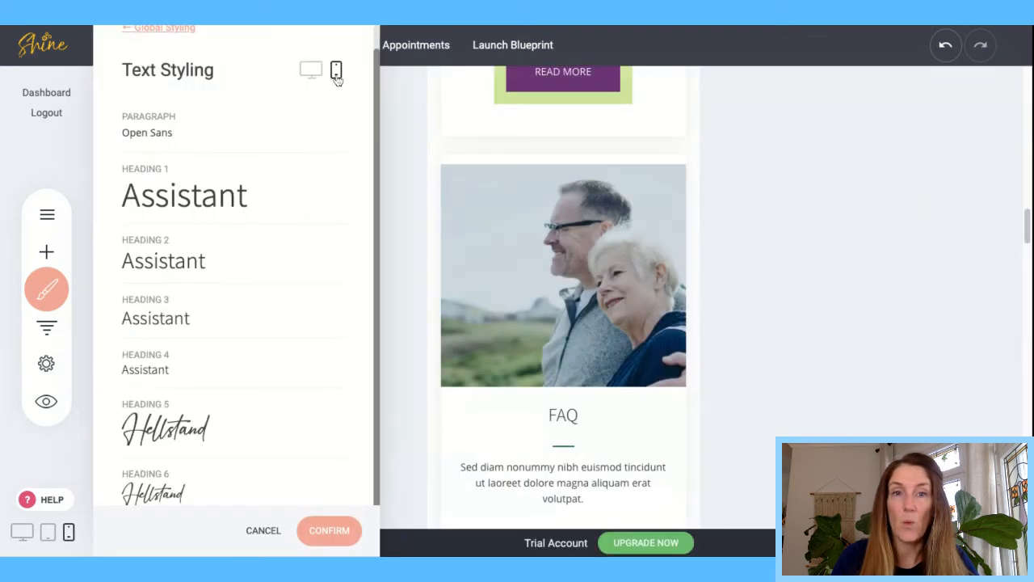
mouse_move(319, 208)
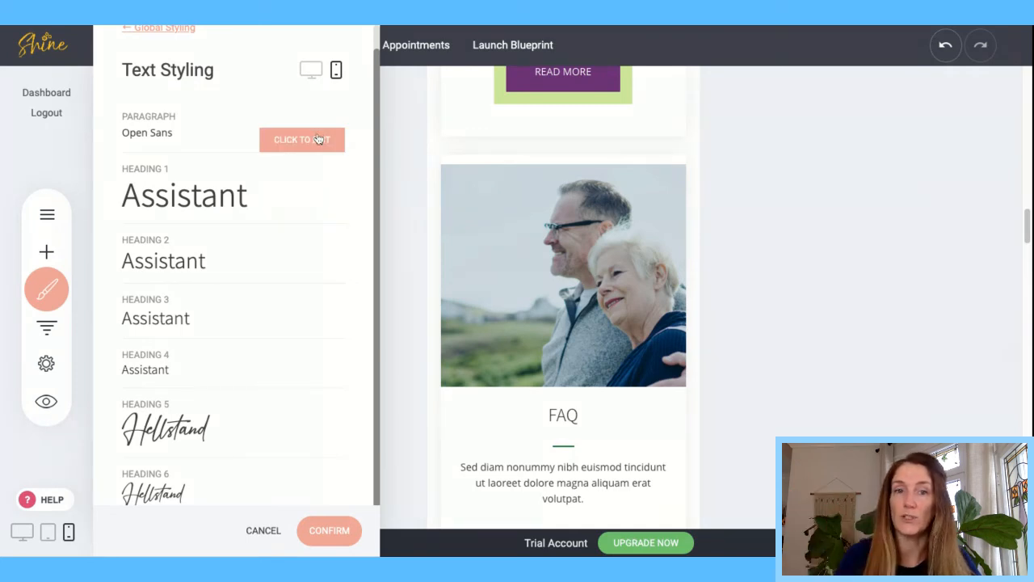
click(318, 210)
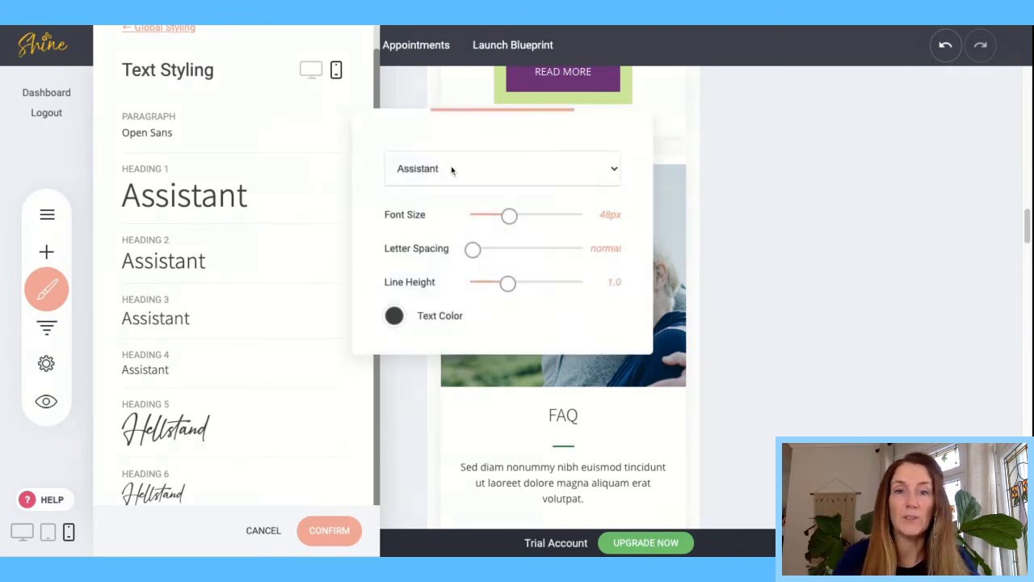
click(468, 202)
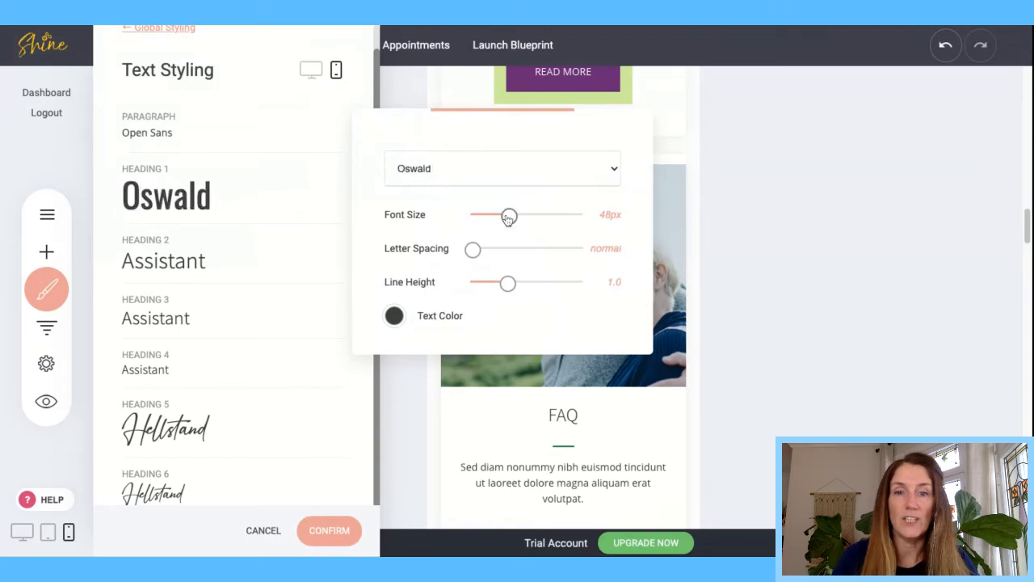
drag(509, 215, 507, 220)
click(278, 234)
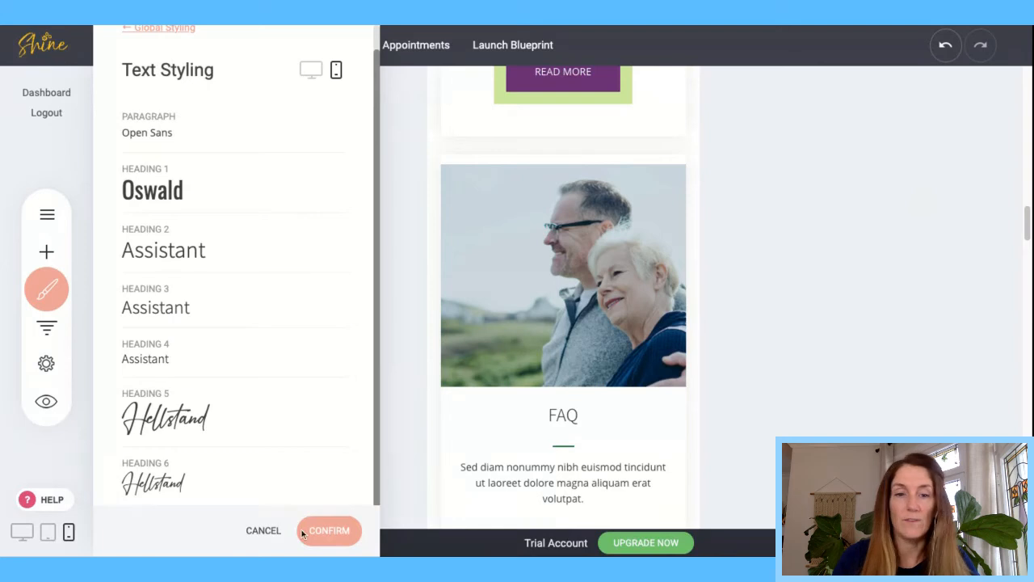
click(178, 33)
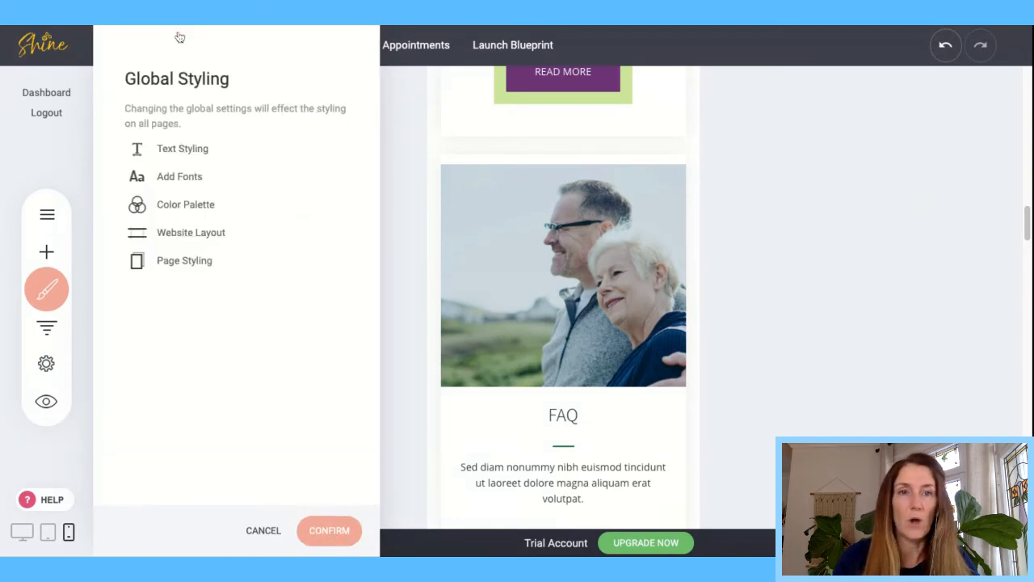
- Try the Boxed layout style for the website, then discard the global style changes
click(187, 234)
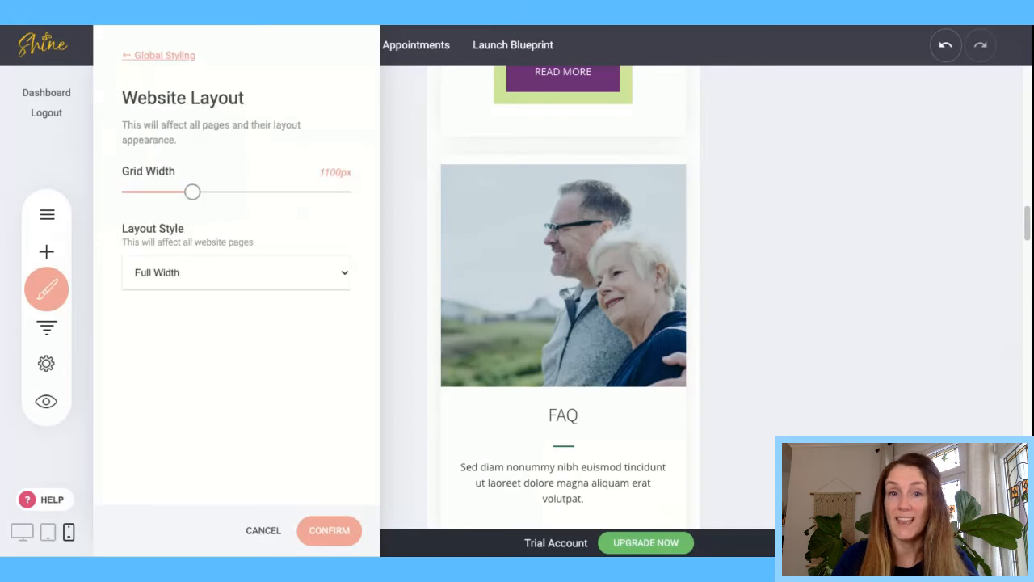
click(191, 273)
click(189, 285)
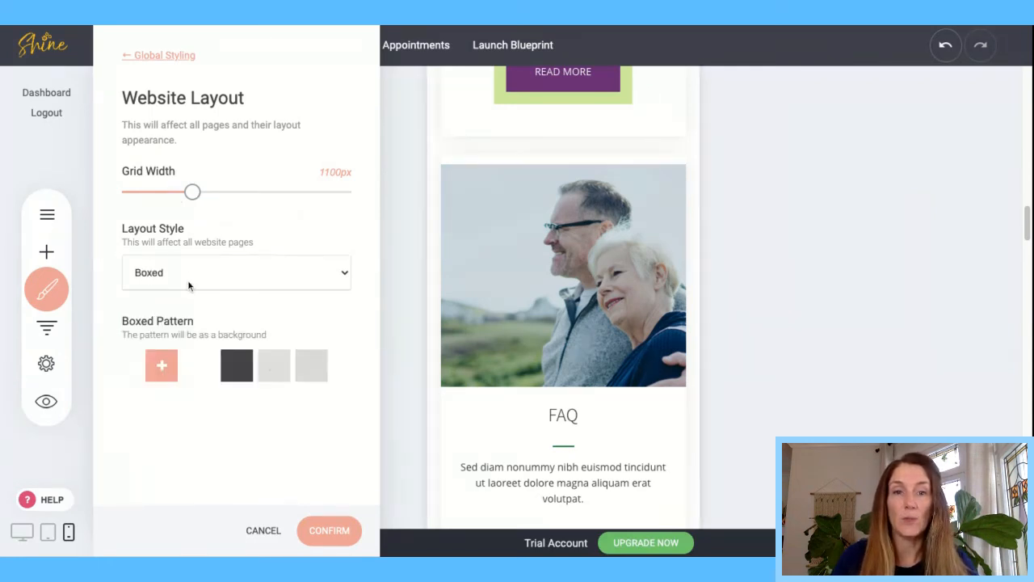
click(18, 533)
click(476, 325)
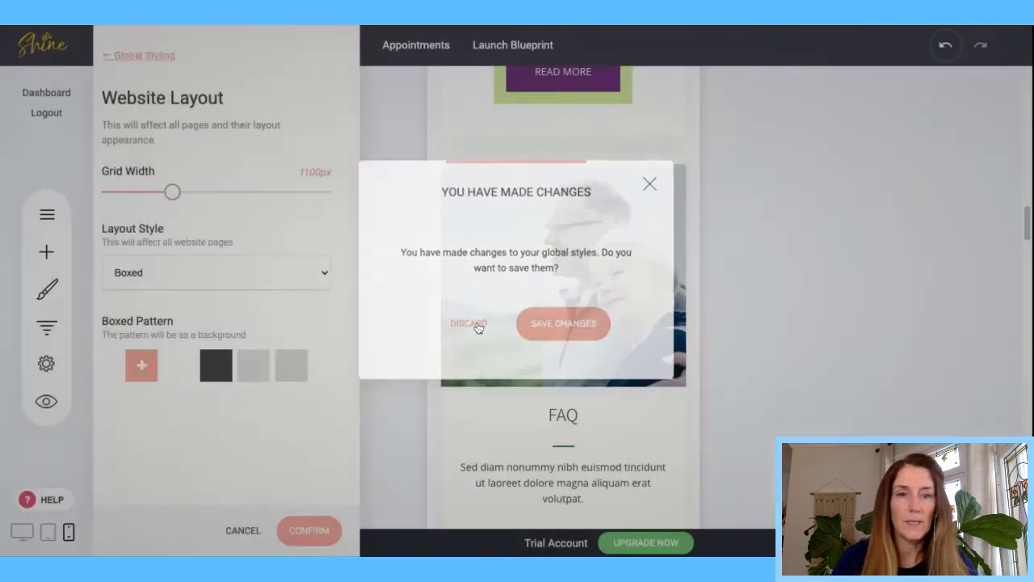
- Reopen and close the website layout settings, and switch the builder to the desktop view
click(45, 288)
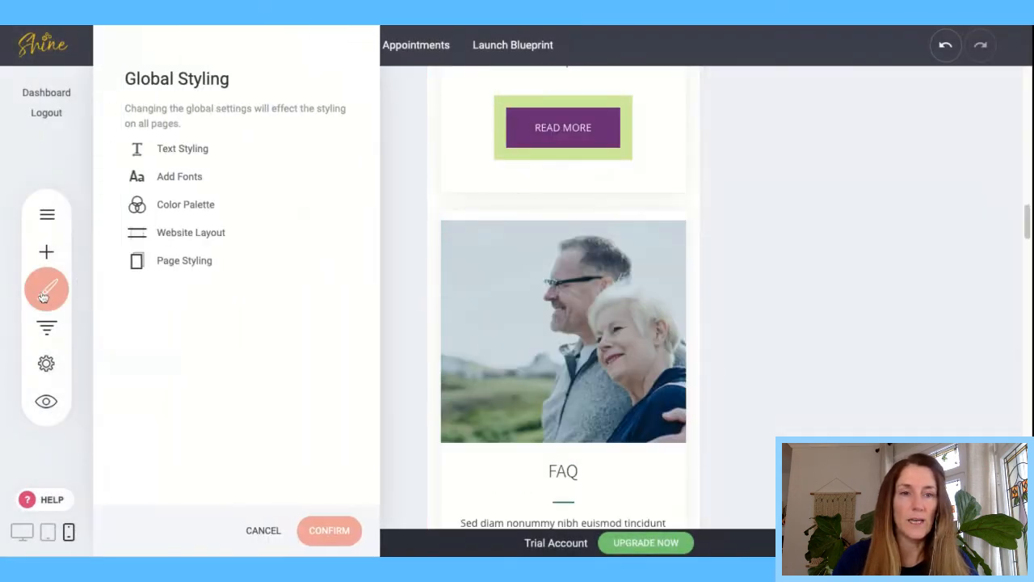
click(185, 234)
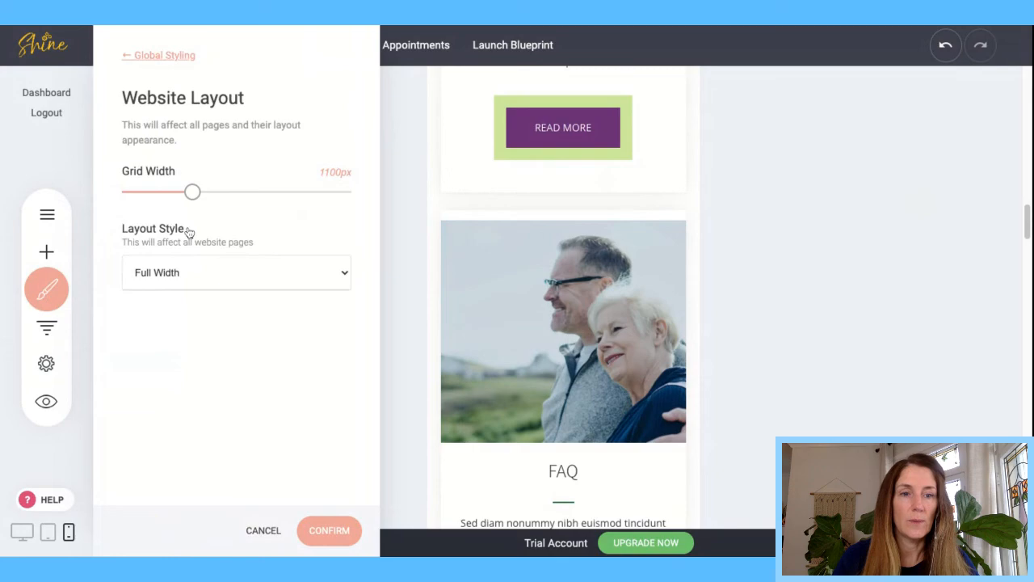
click(83, 302)
click(20, 534)
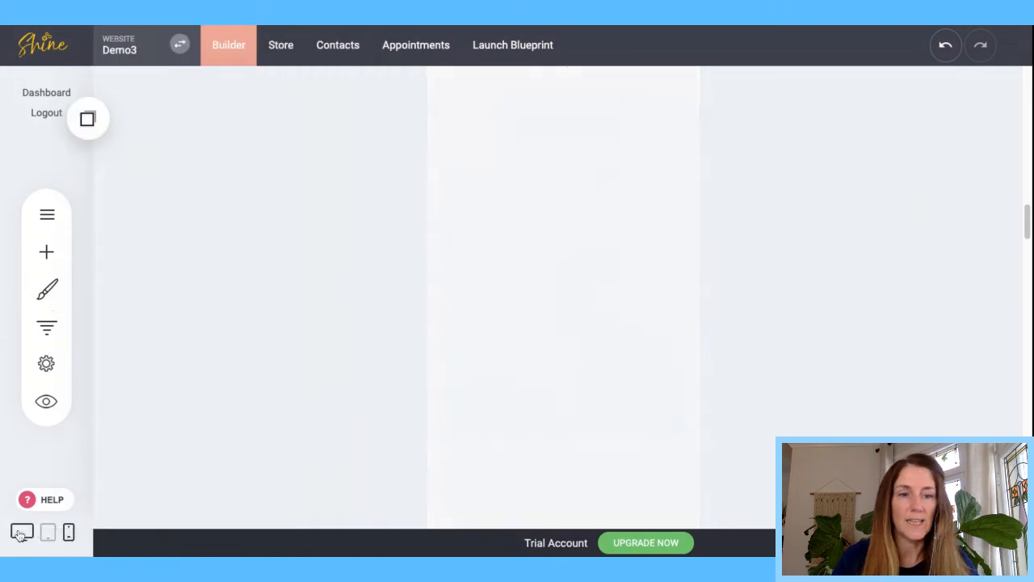
scroll(192, 402, up, 7)
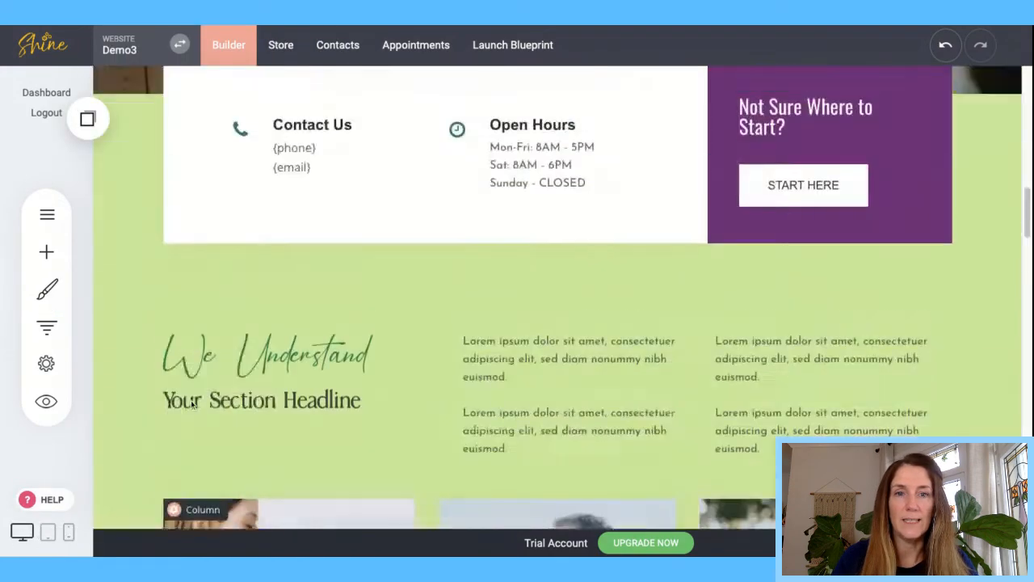
scroll(191, 400, up, 3)
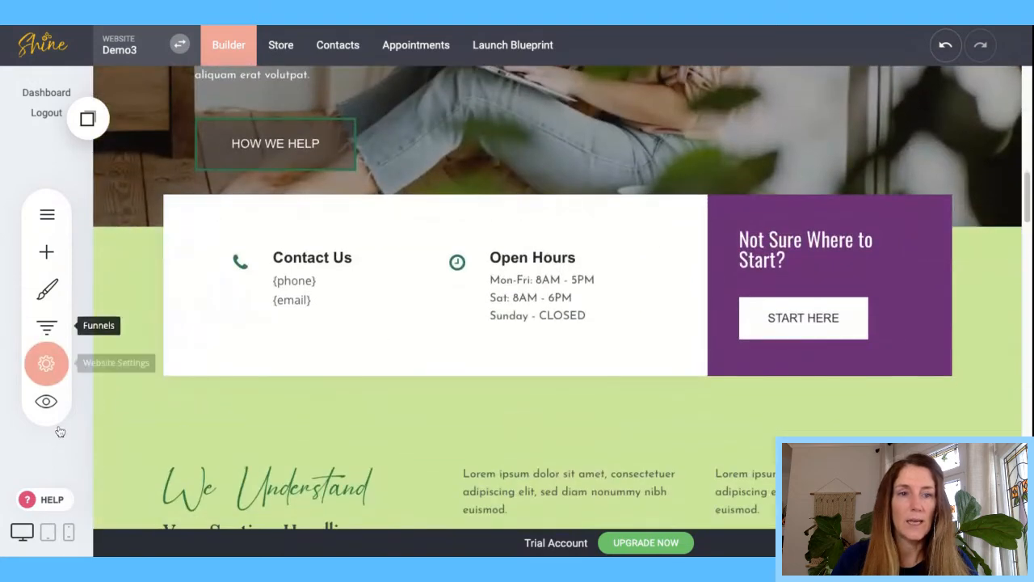
- Try the Boxed website layout with the dark background pattern, then set the layout style back to Full Width
click(46, 289)
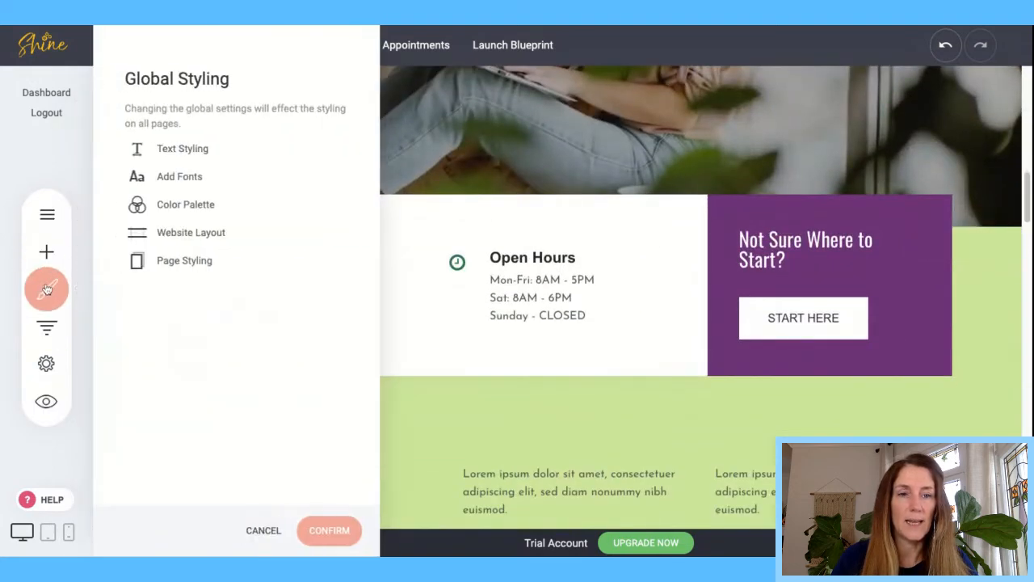
click(177, 234)
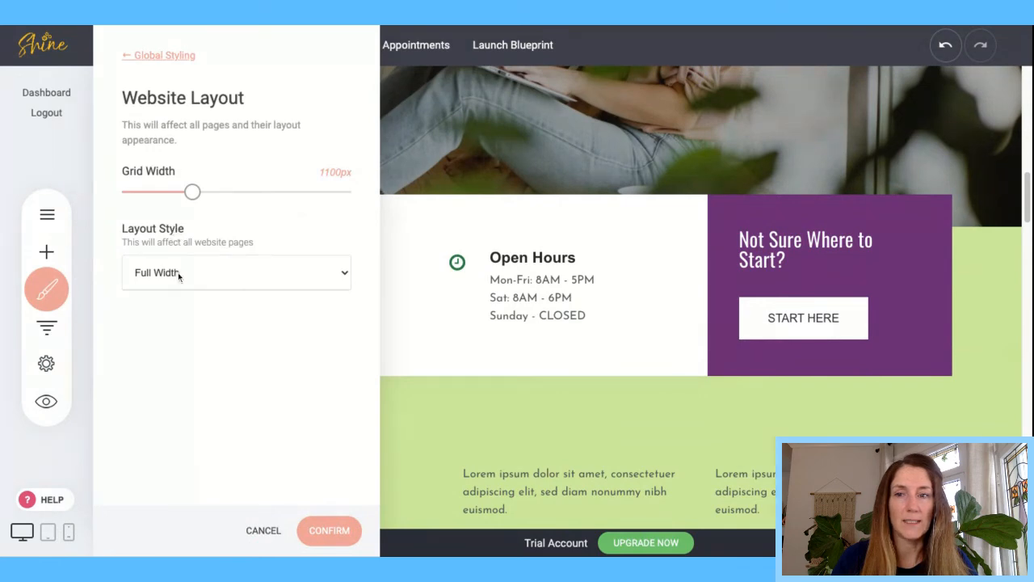
click(176, 301)
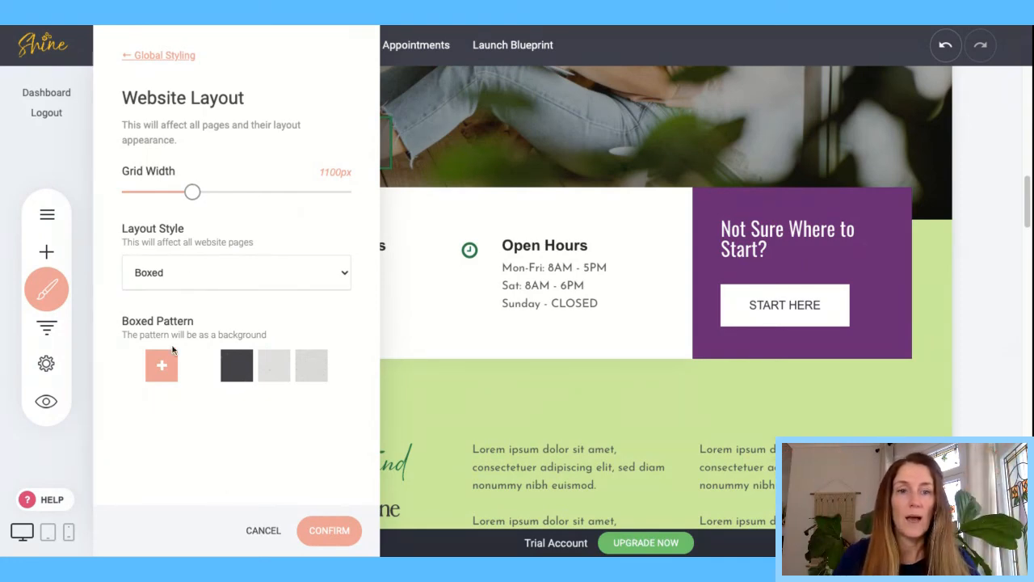
click(242, 369)
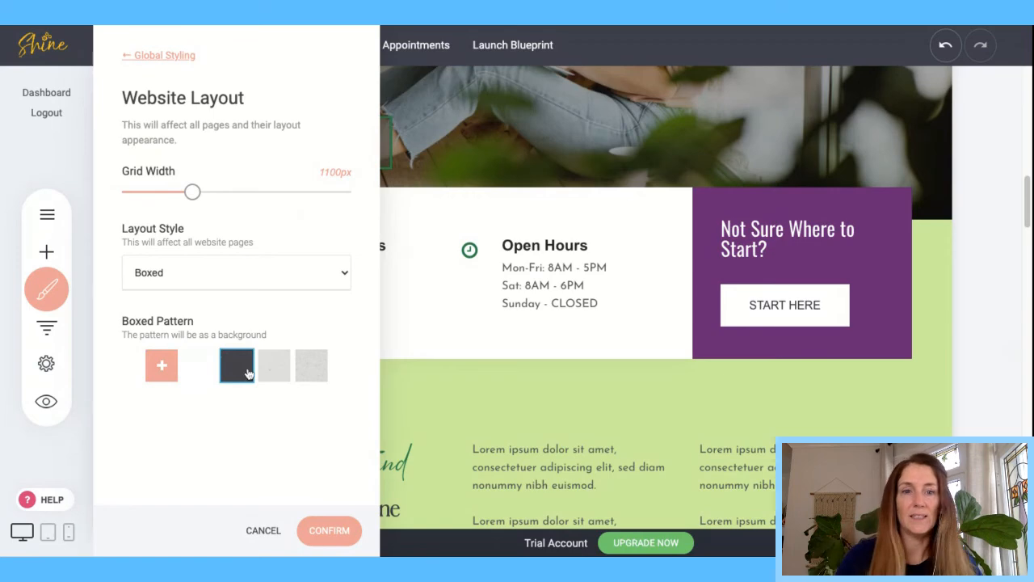
click(199, 257)
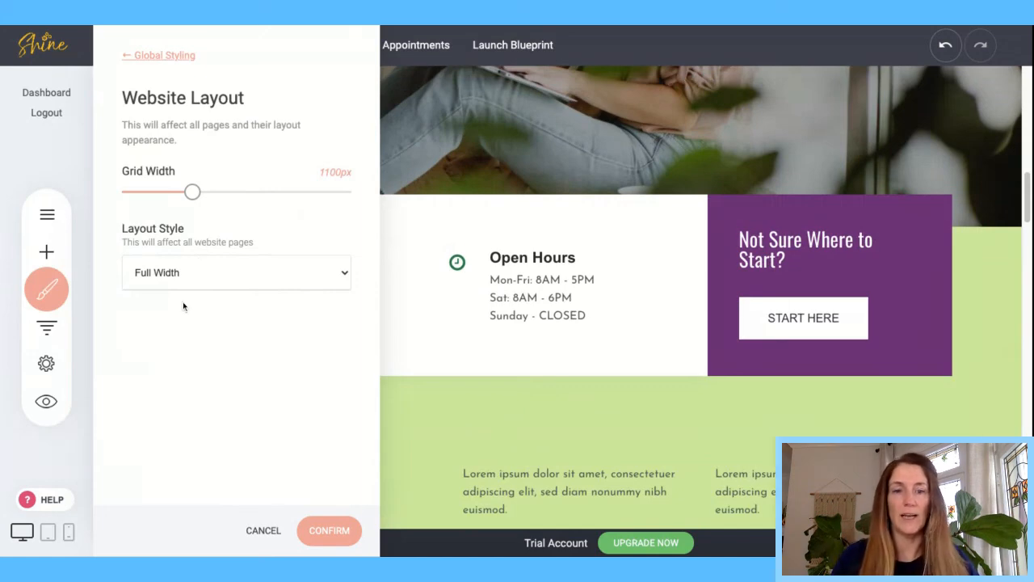
- Review the current page's background image, image repeat and background color options, then close the page styling settings
click(166, 57)
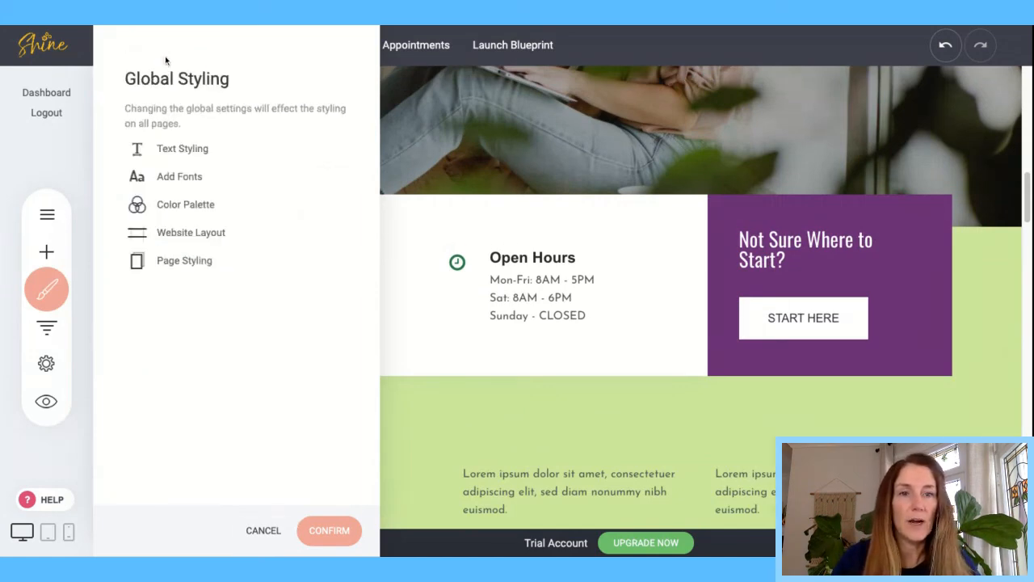
click(185, 262)
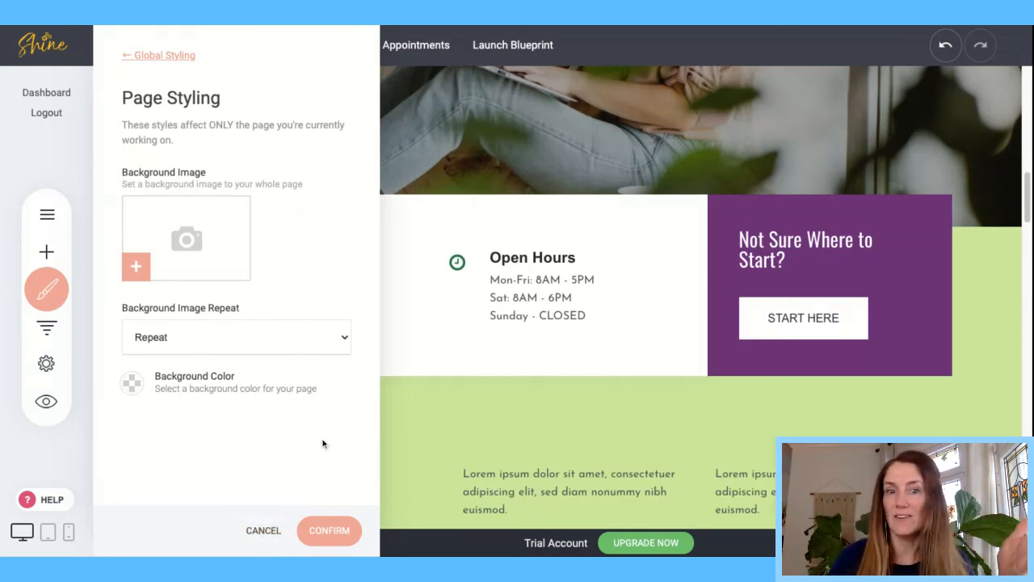
click(327, 530)
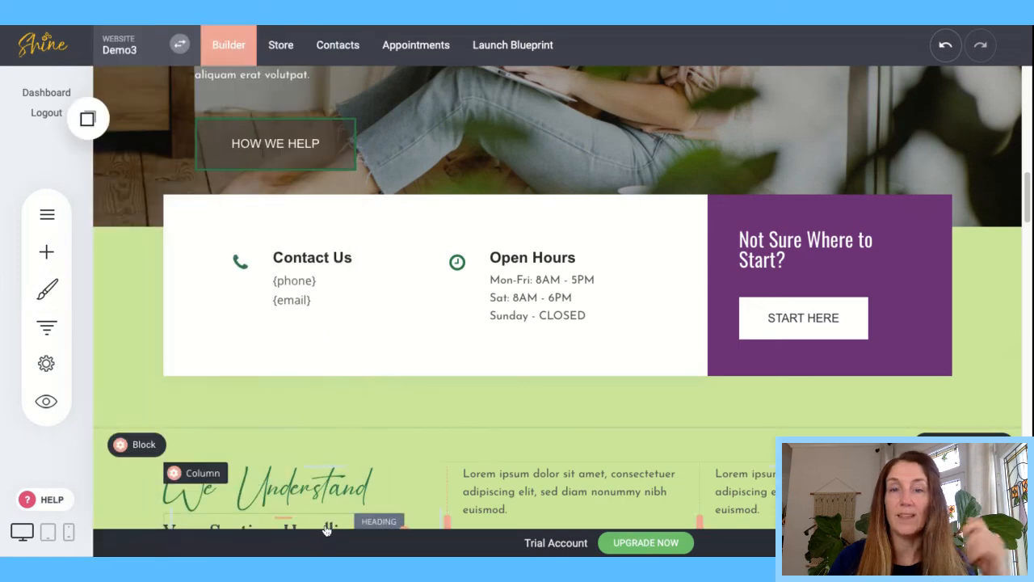
- Change the "We Understand" heading's font to Oswald at size 60
scroll(453, 429, down, 1)
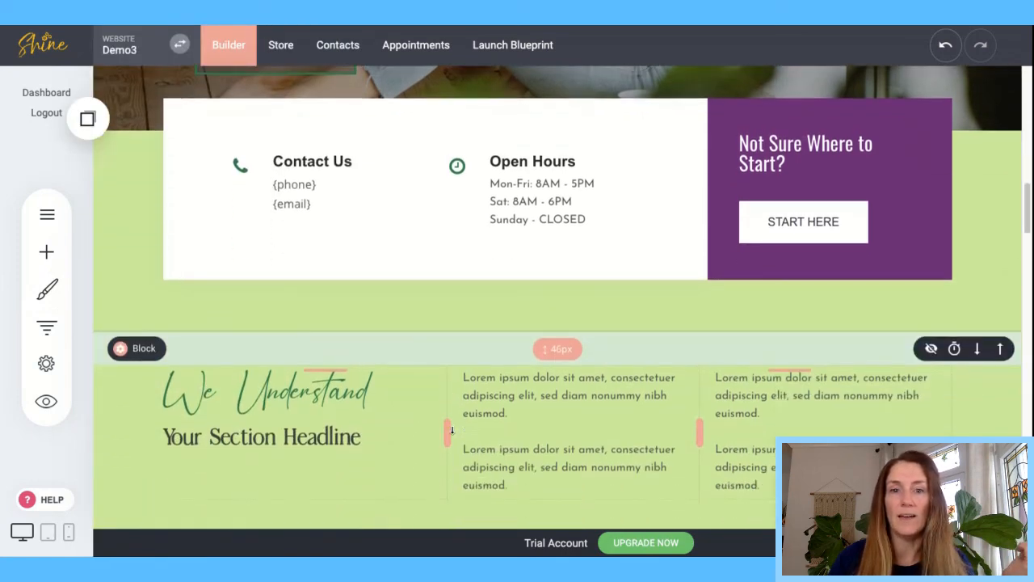
click(372, 396)
click(380, 396)
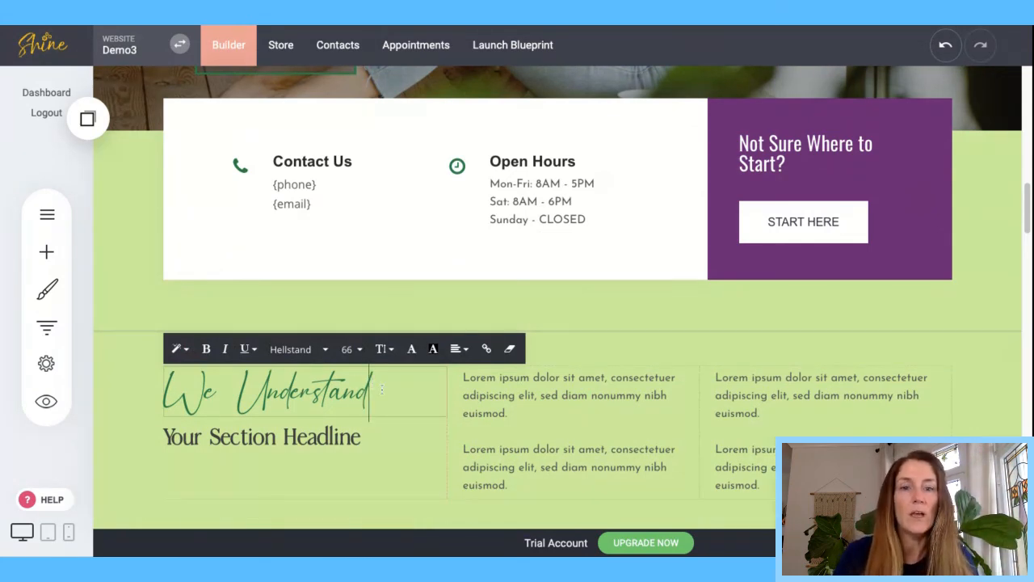
drag(168, 388, 370, 395)
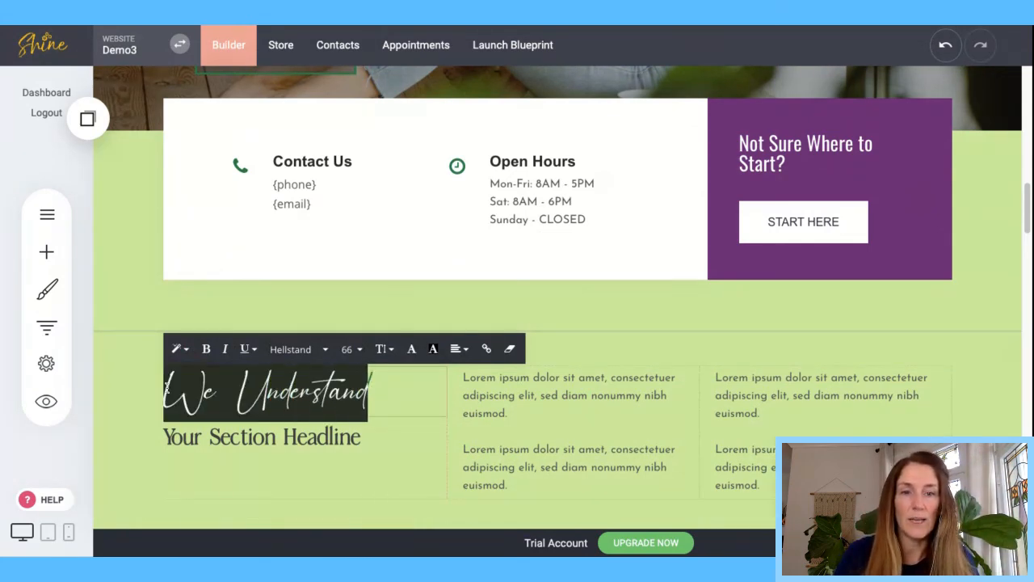
click(325, 350)
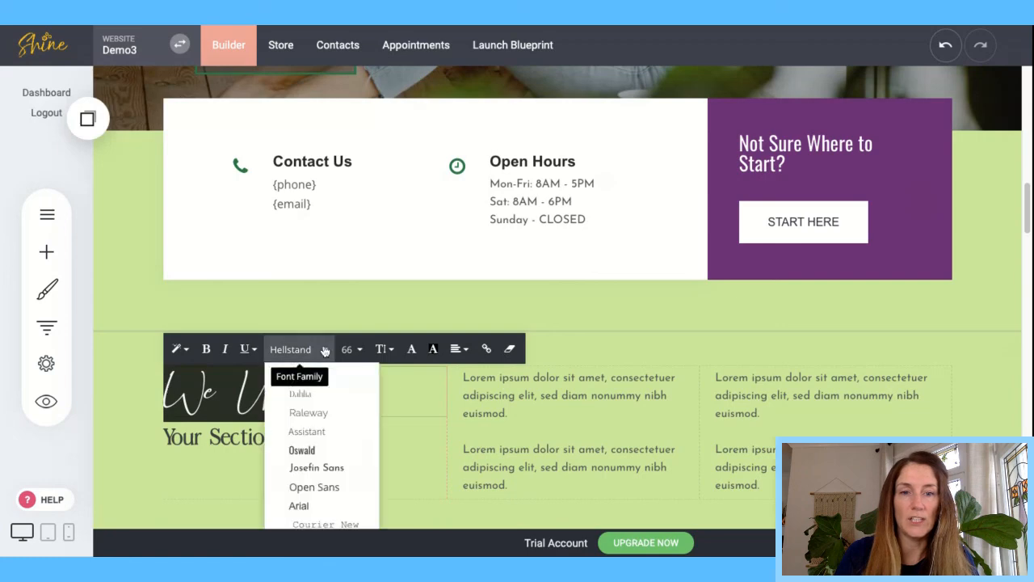
click(311, 450)
click(355, 349)
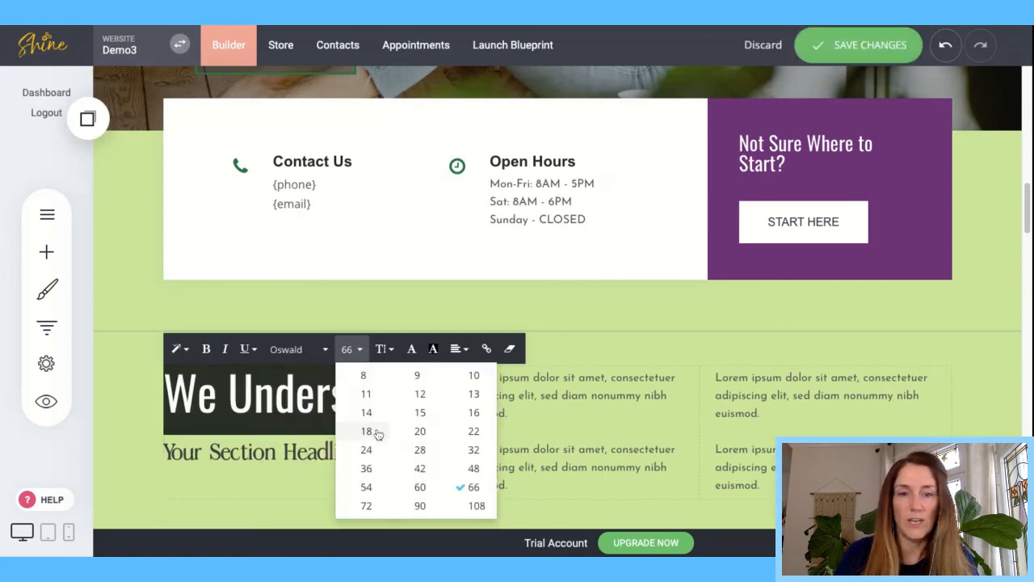
click(419, 487)
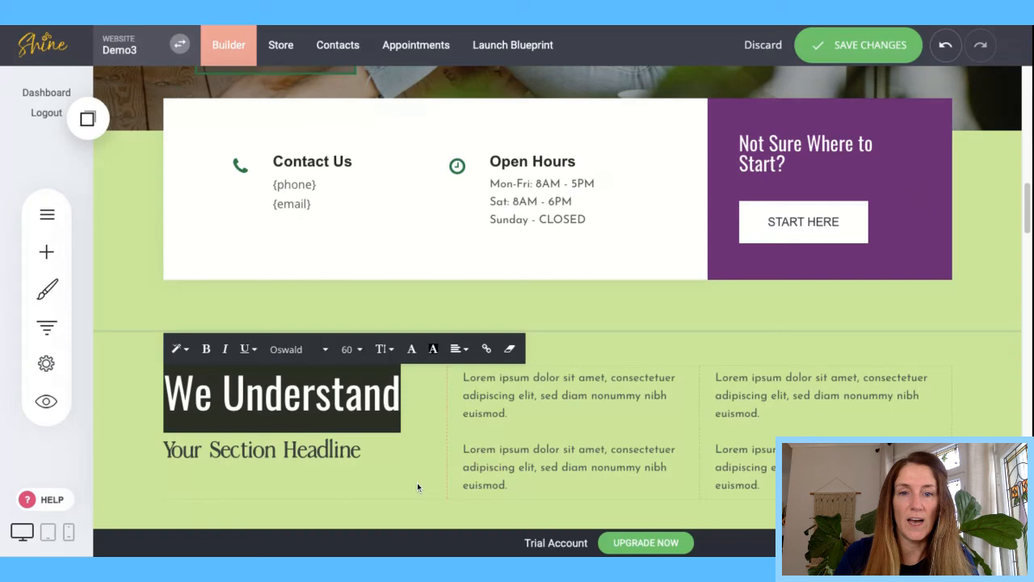
- Color the "We Understand" text global purple 6D3476 with a coral EB6B56 text background, and save the page changes
click(411, 348)
click(589, 421)
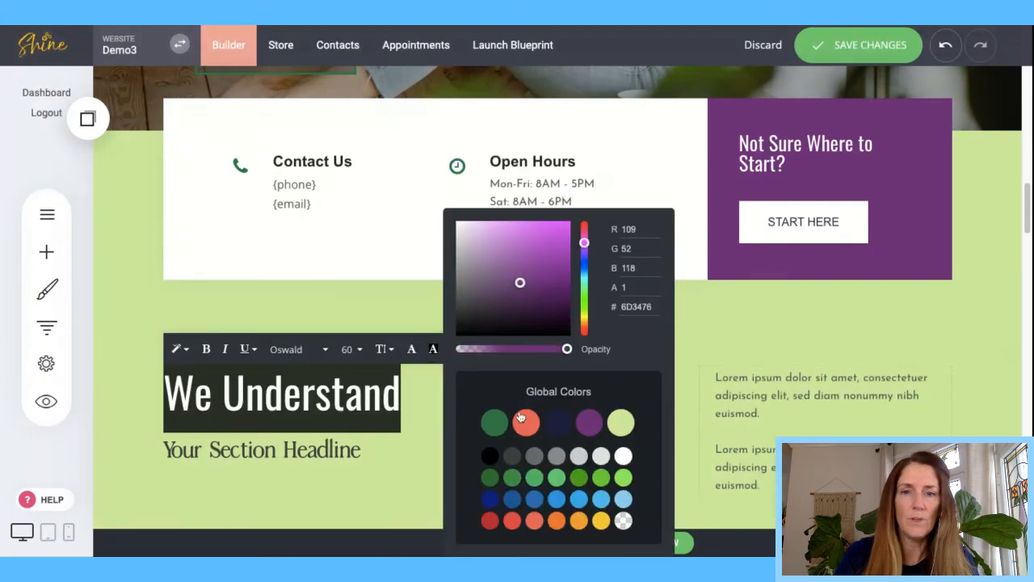
click(433, 348)
click(435, 350)
click(435, 356)
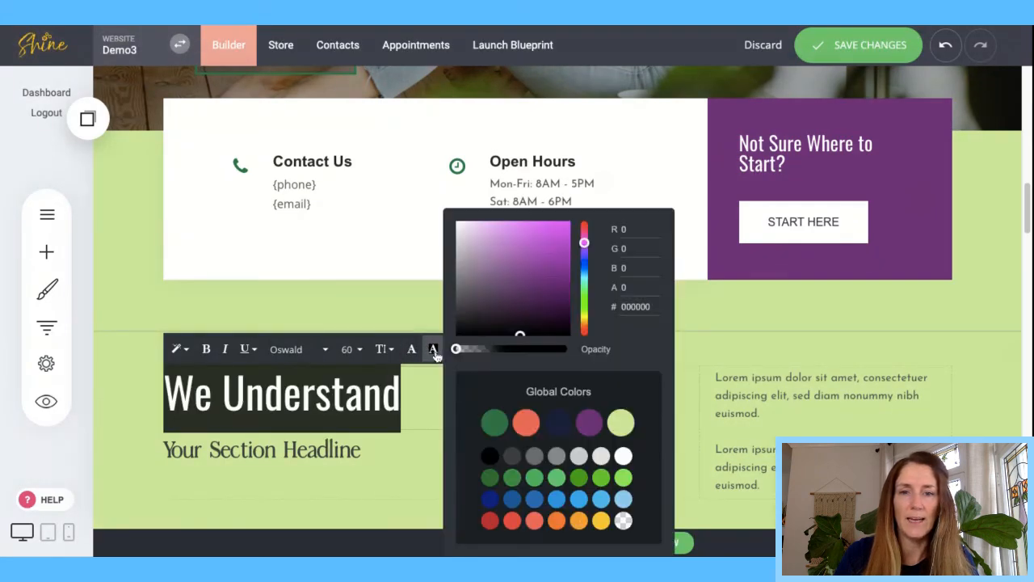
click(621, 423)
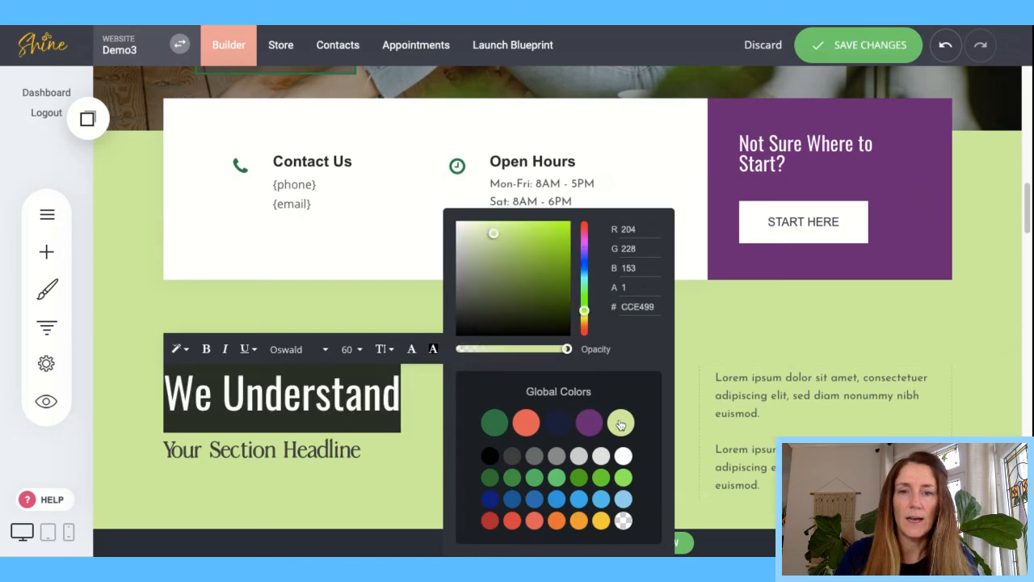
click(526, 421)
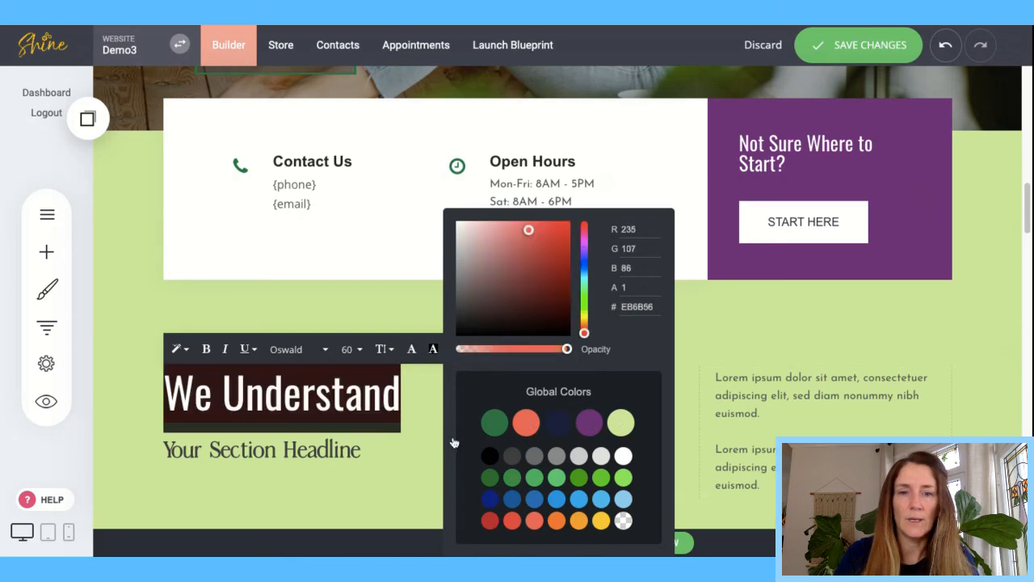
click(396, 458)
click(861, 45)
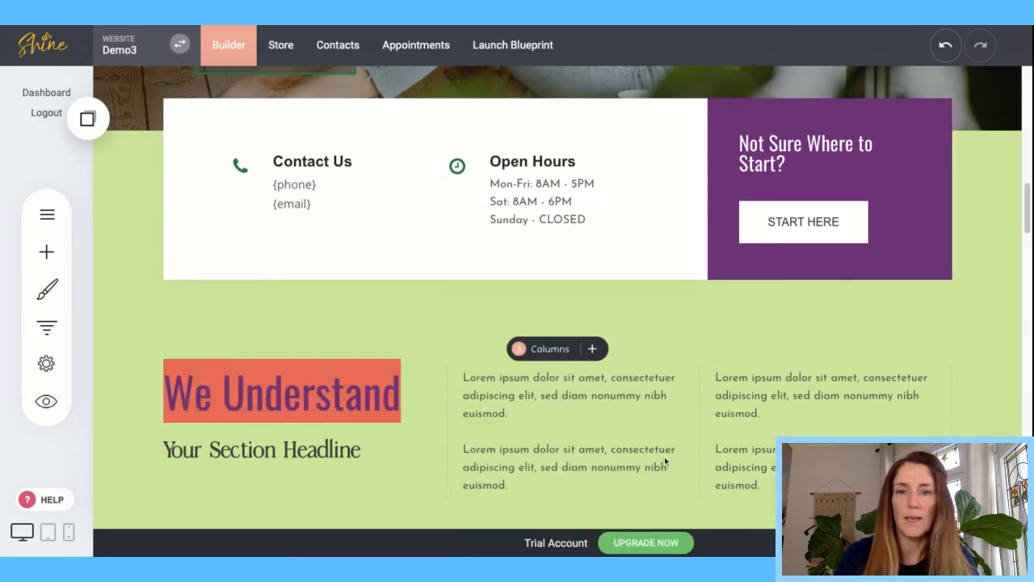